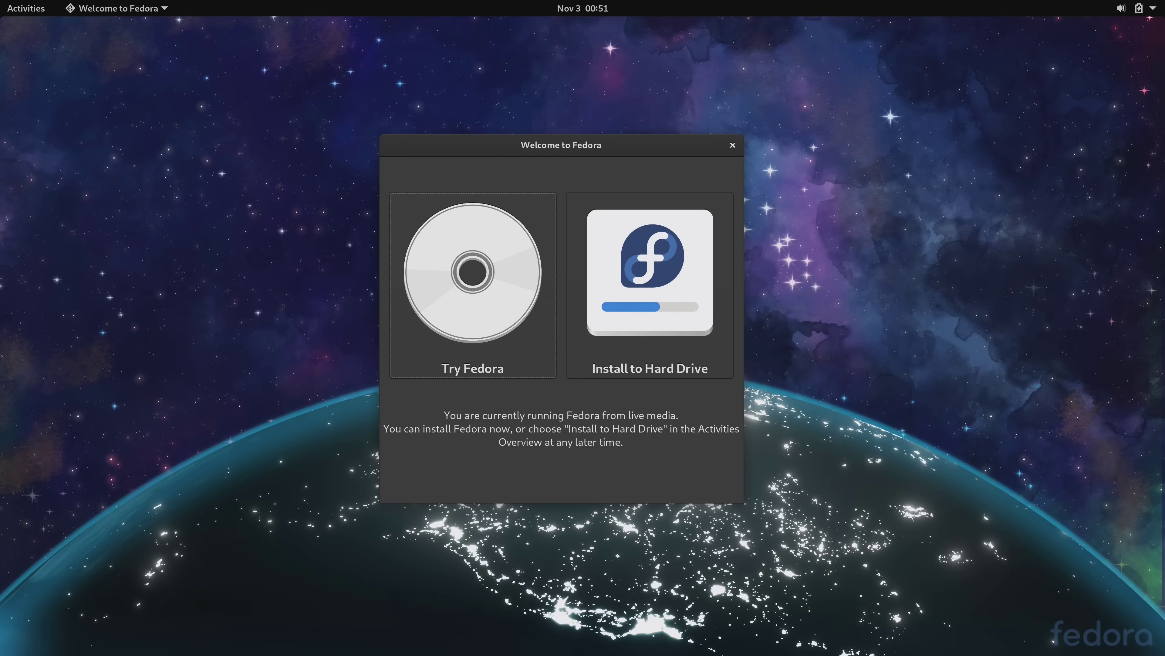
- Start installing Fedora to the hard drive in English and go to Installation Destination
click(682, 271)
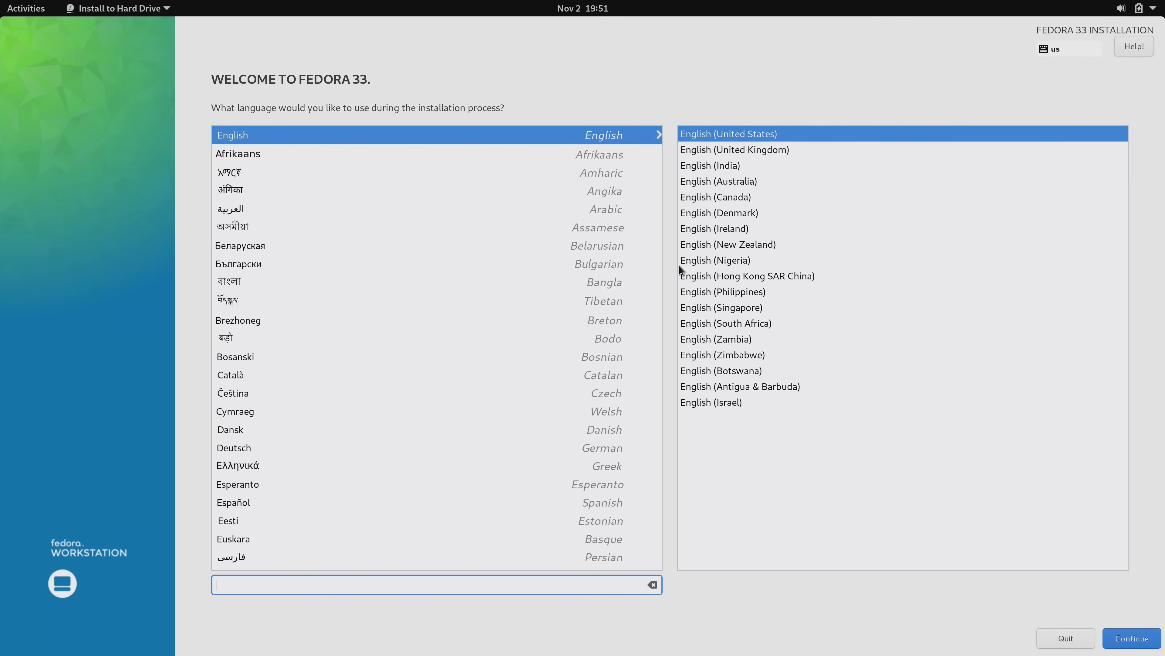
click(1153, 640)
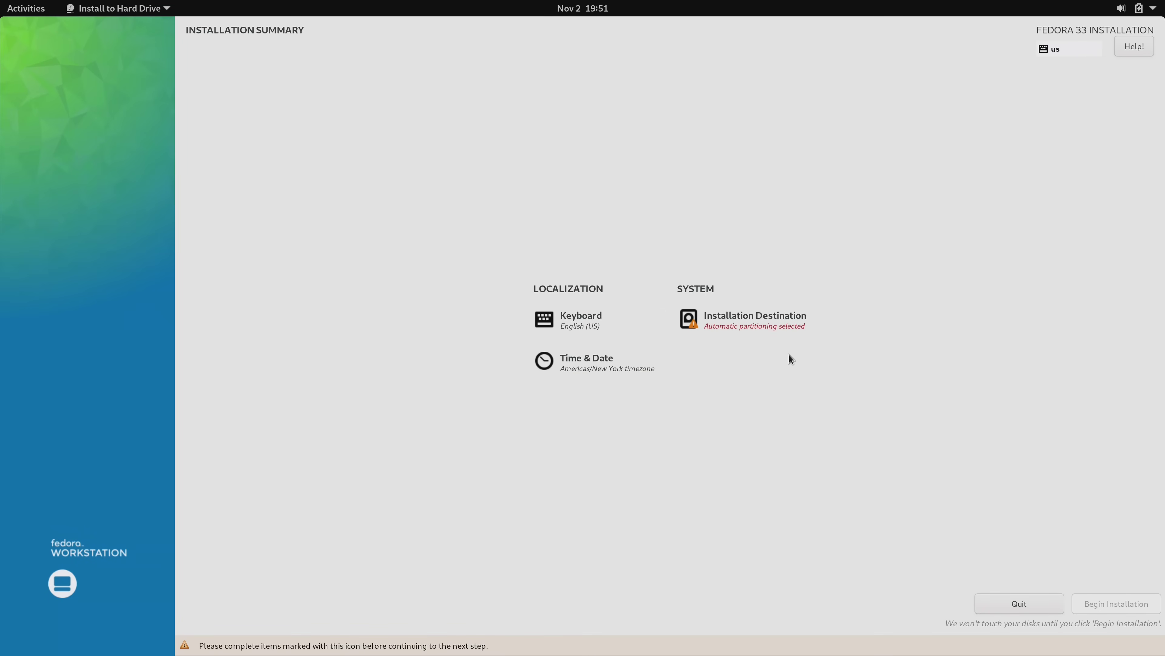
click(773, 321)
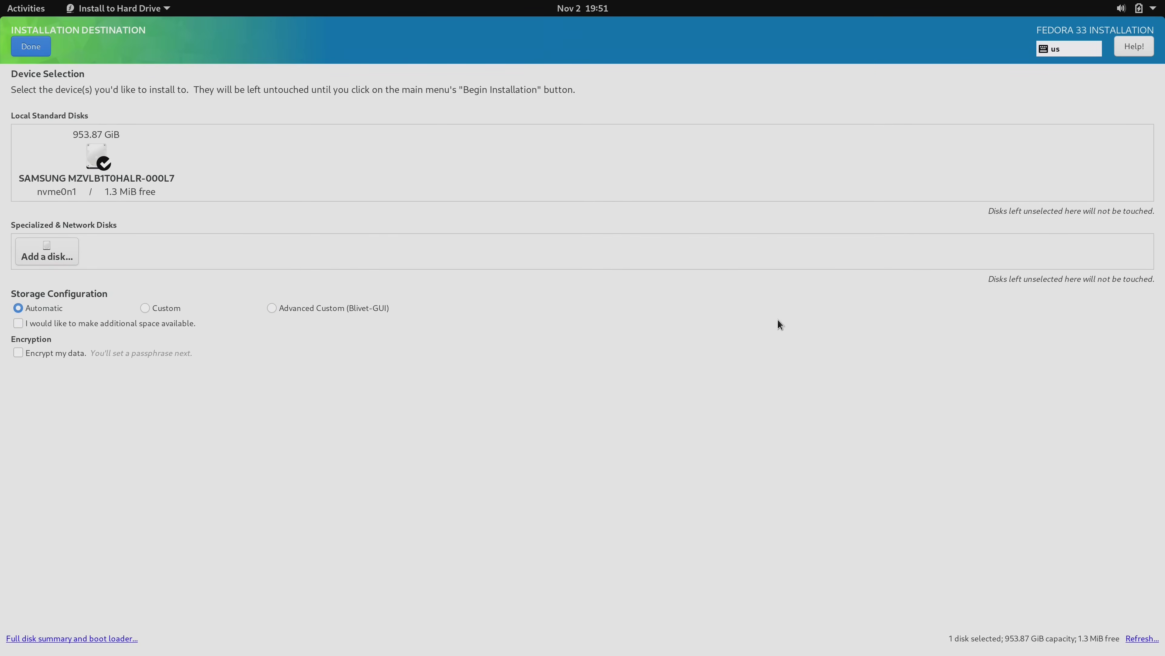
- Reclaim the whole 953.87 GiB disk by deleting every existing partition, then go to Time & Date
click(29, 51)
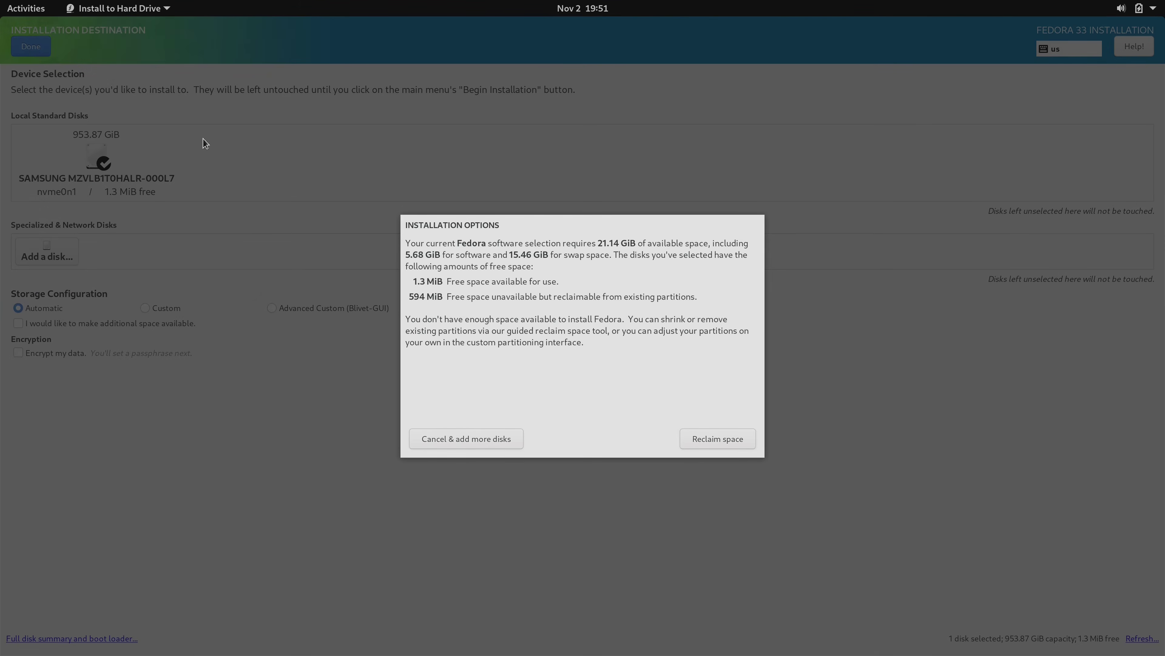
click(705, 448)
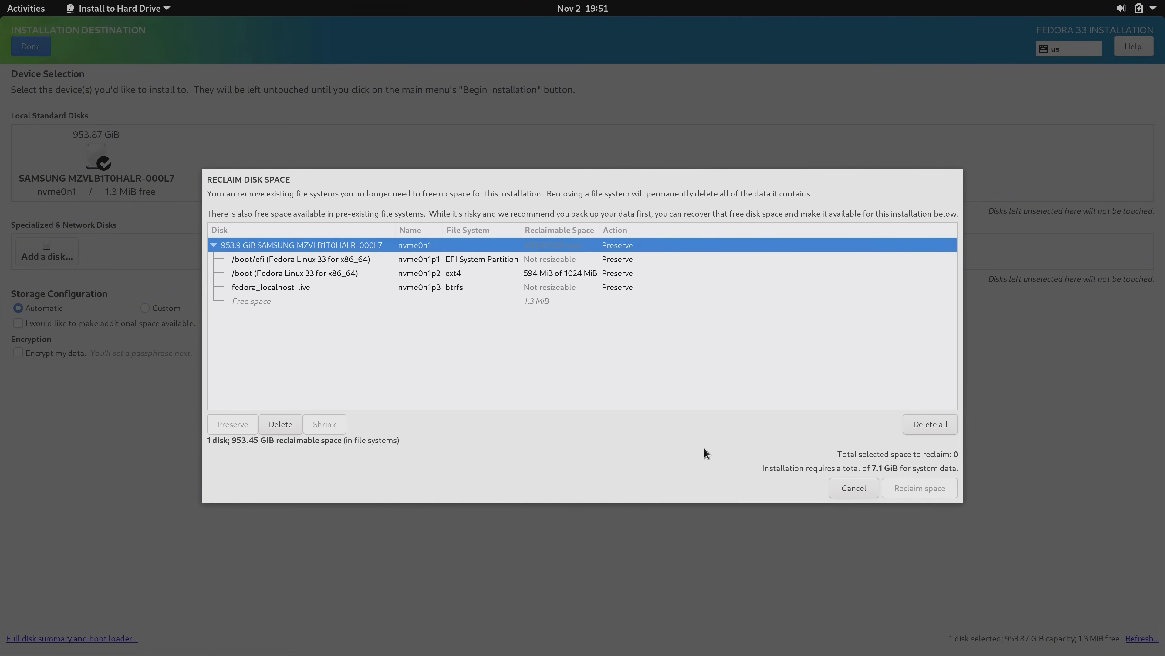
click(908, 426)
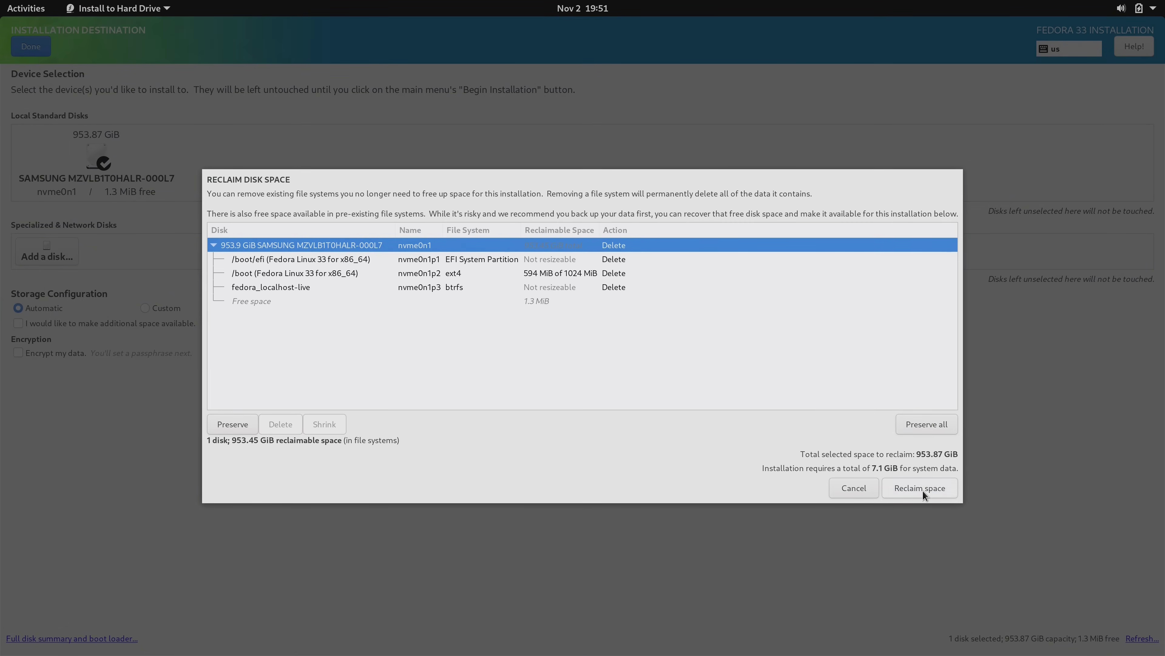
click(923, 490)
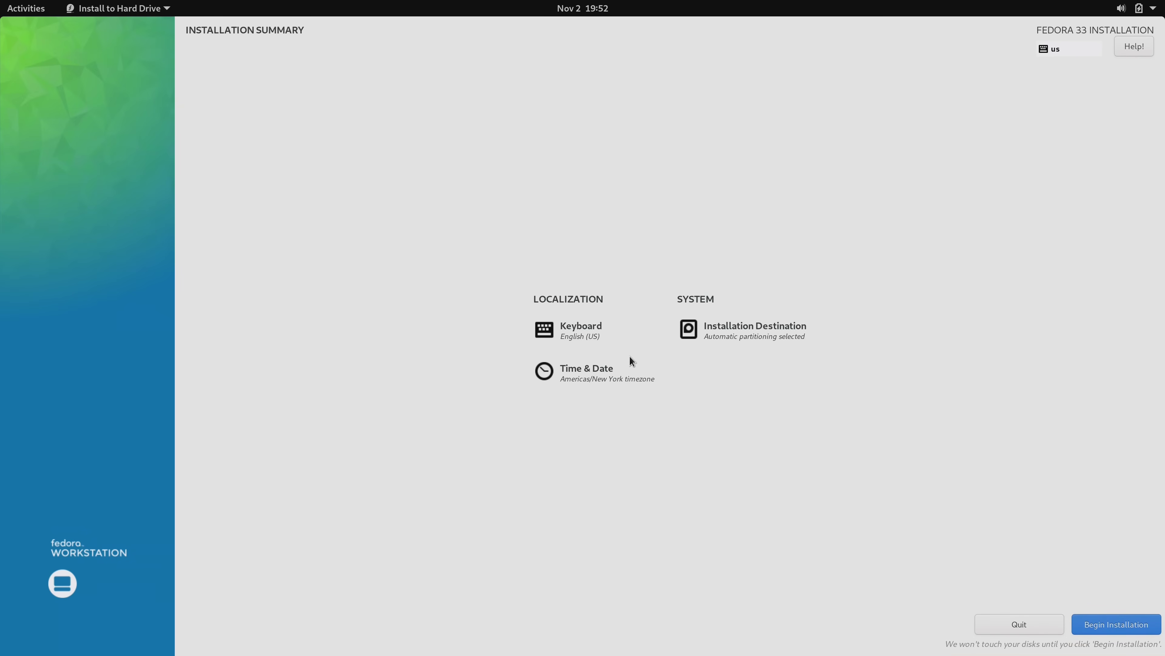
click(615, 381)
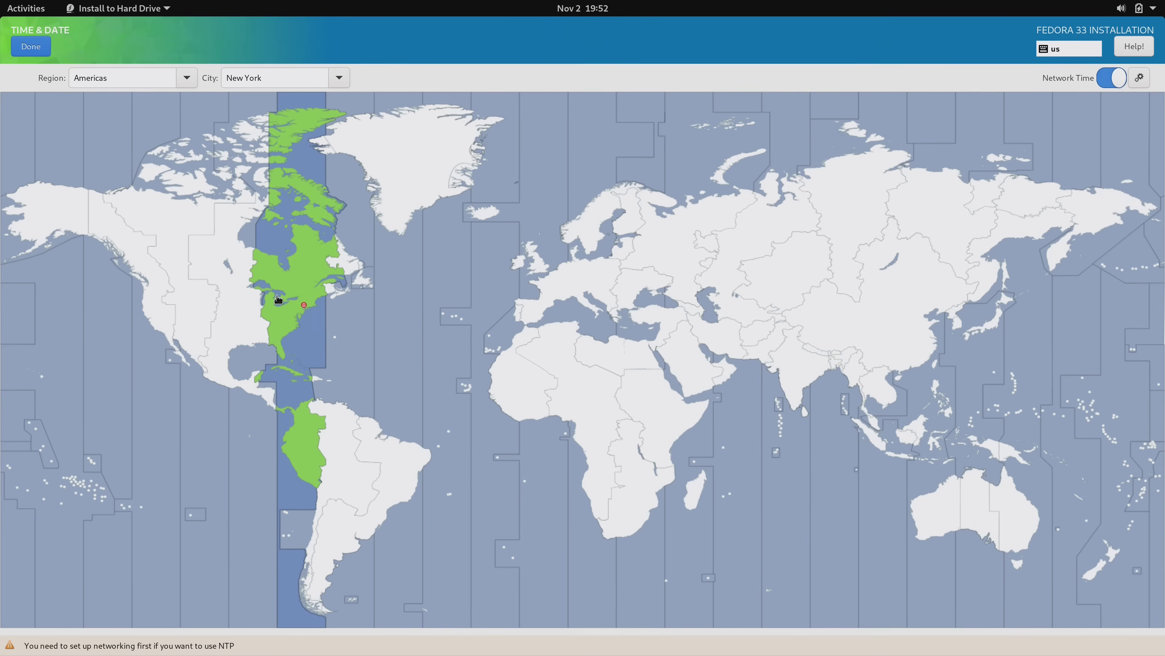
- Pick Detroit on the timezone map instead of New York, confirm, and begin the Fedora 33 installation
click(278, 303)
click(273, 300)
click(40, 54)
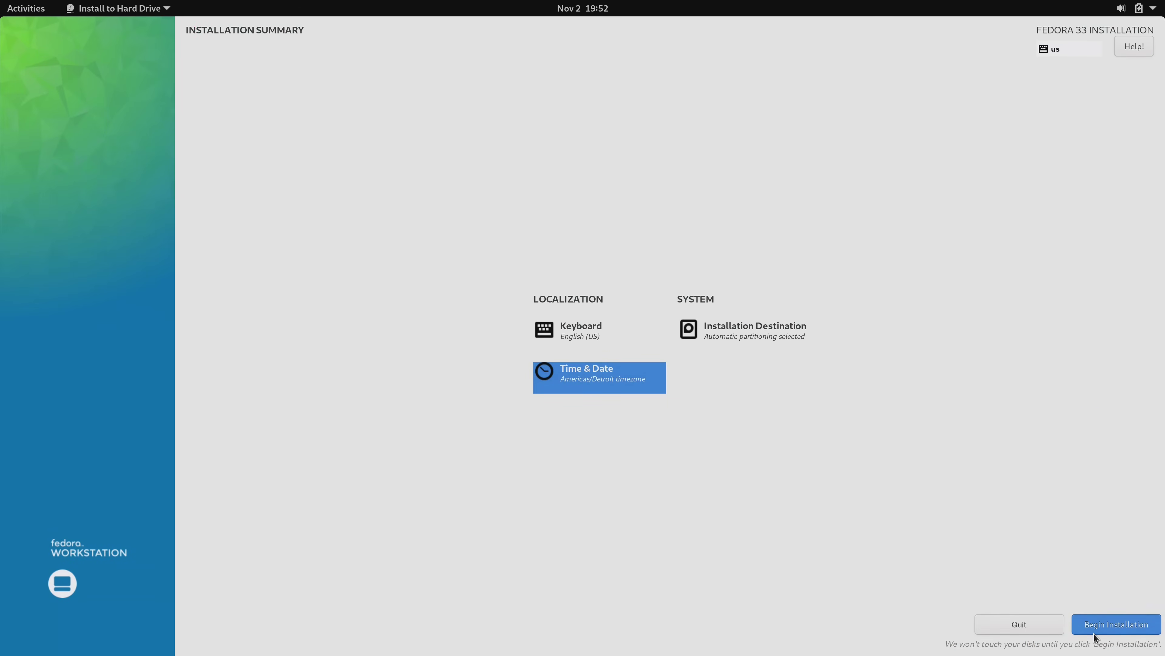
click(1109, 627)
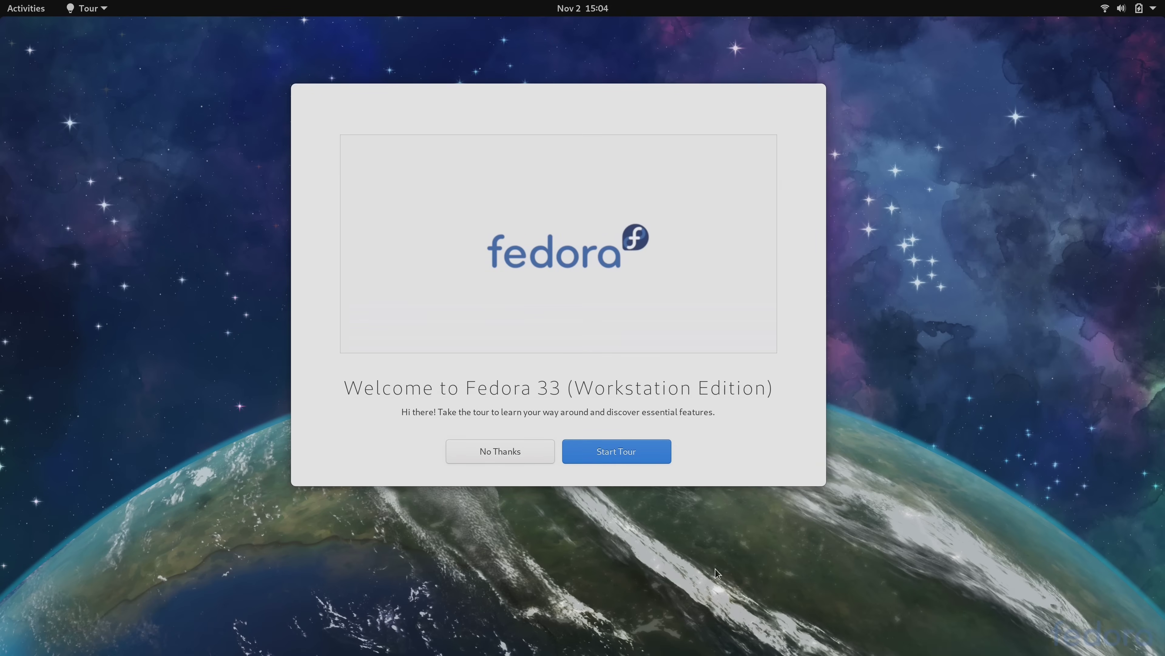
- Page through the tour's search, notifications, settings and Software pages to the final page
click(654, 456)
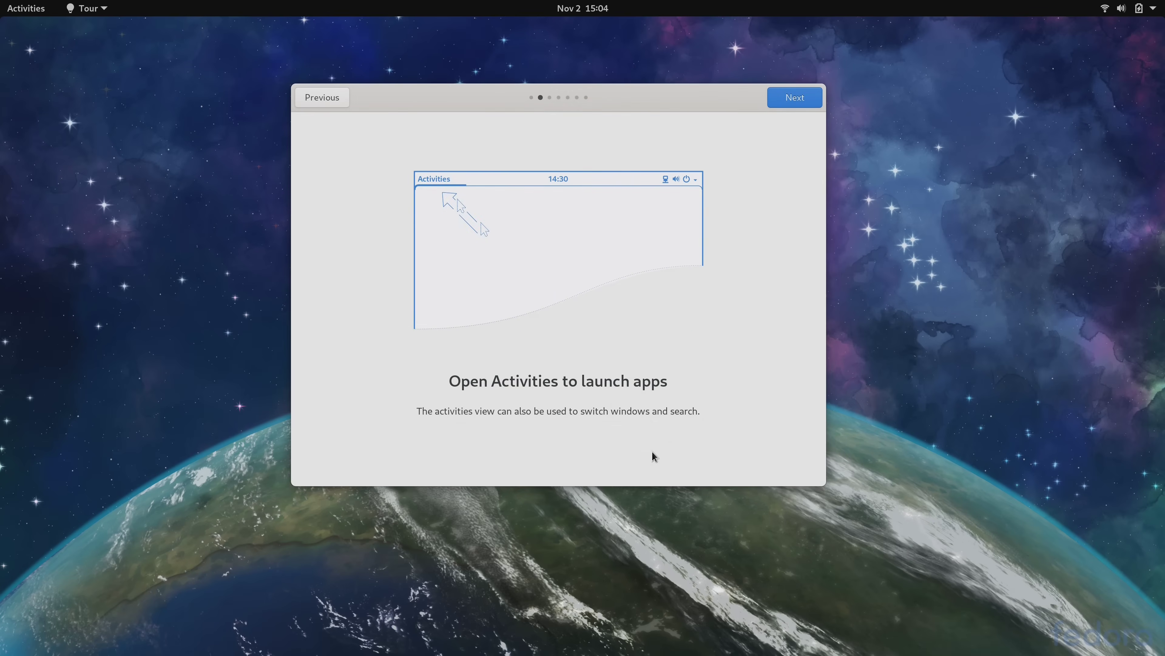
click(811, 101)
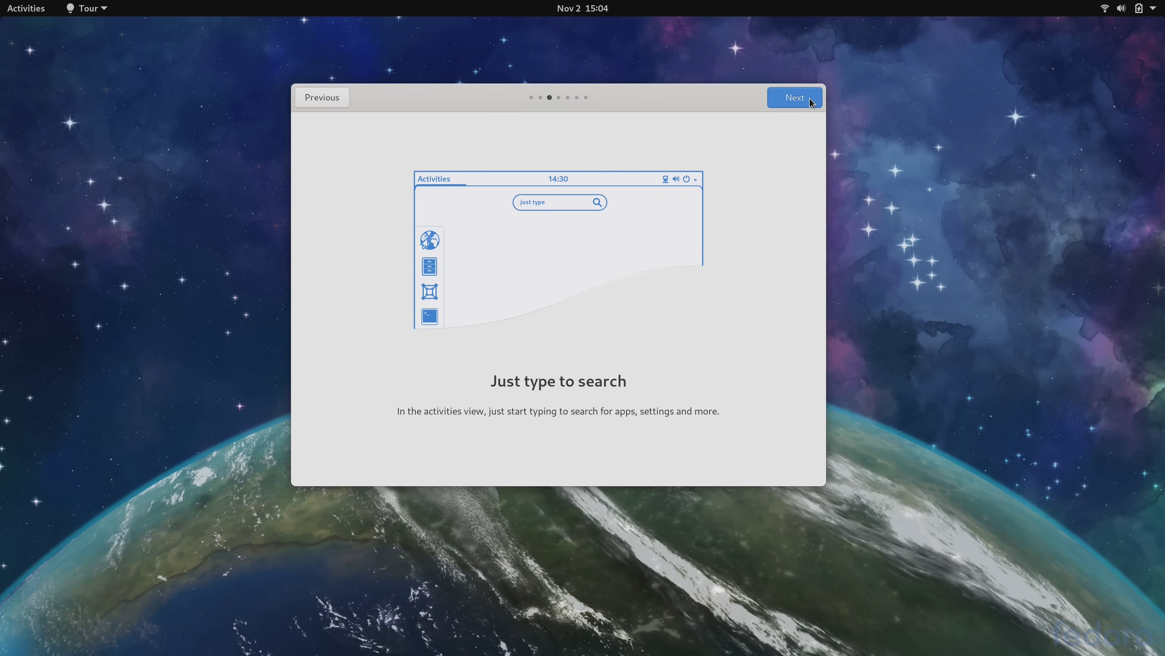
click(811, 103)
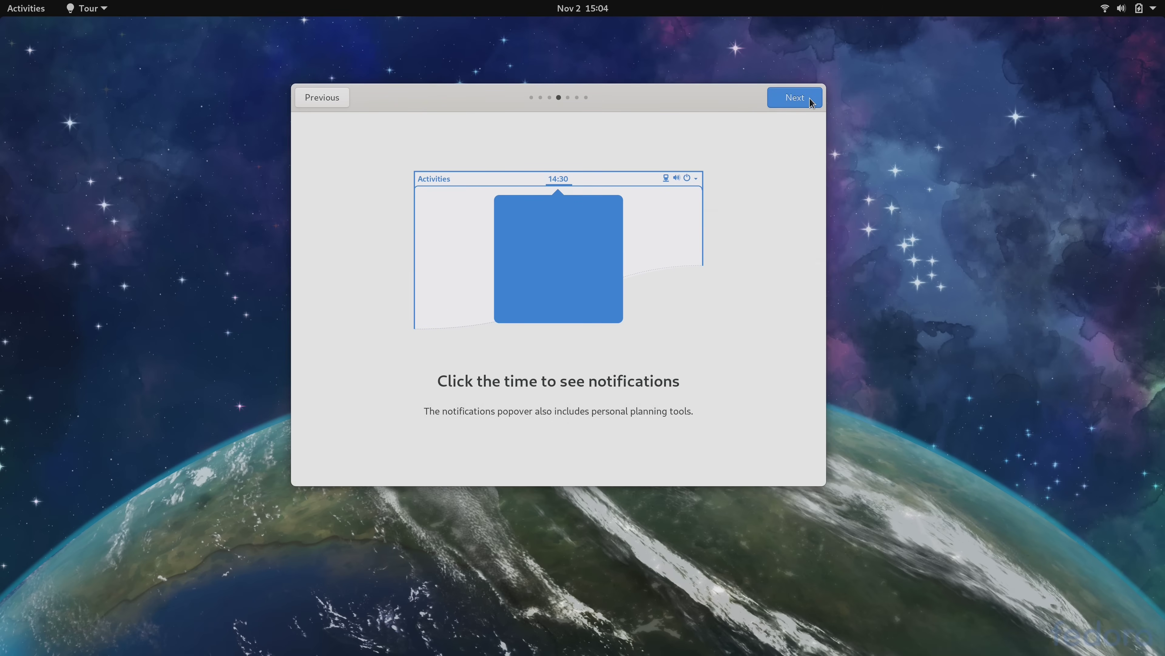
click(811, 103)
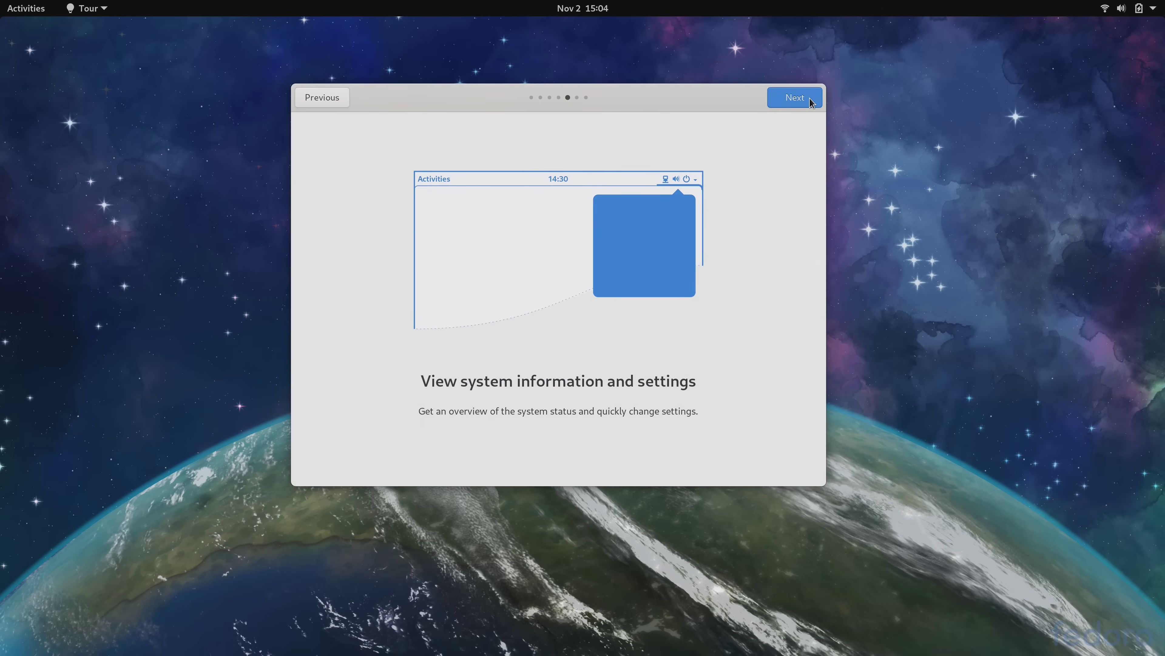
click(812, 103)
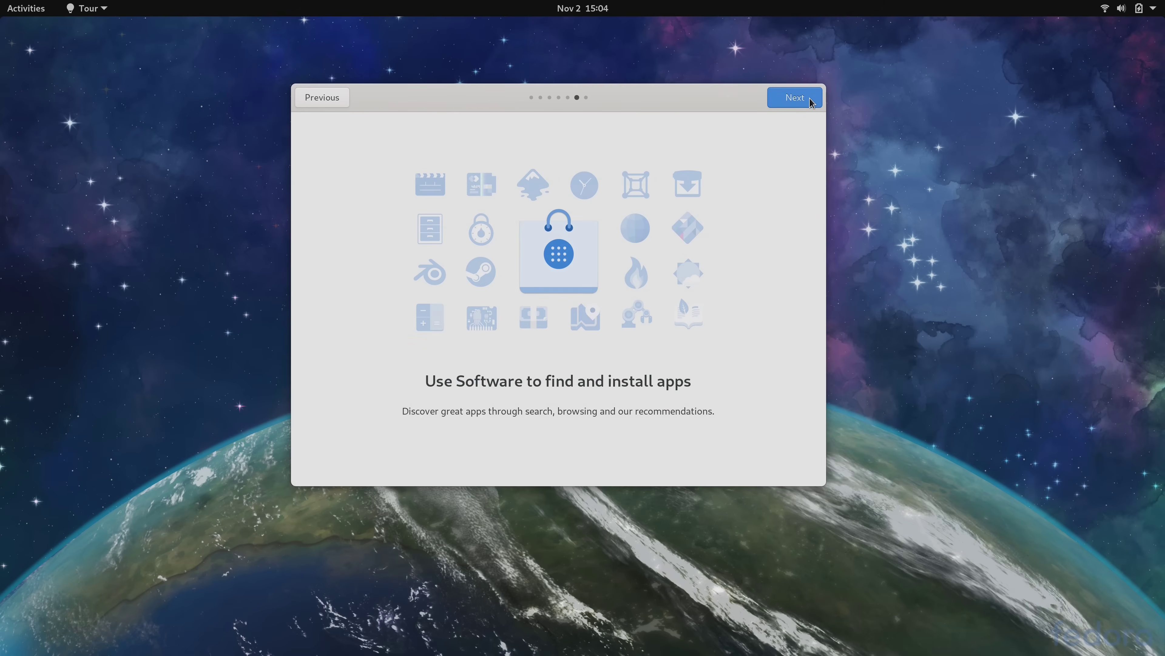
click(812, 103)
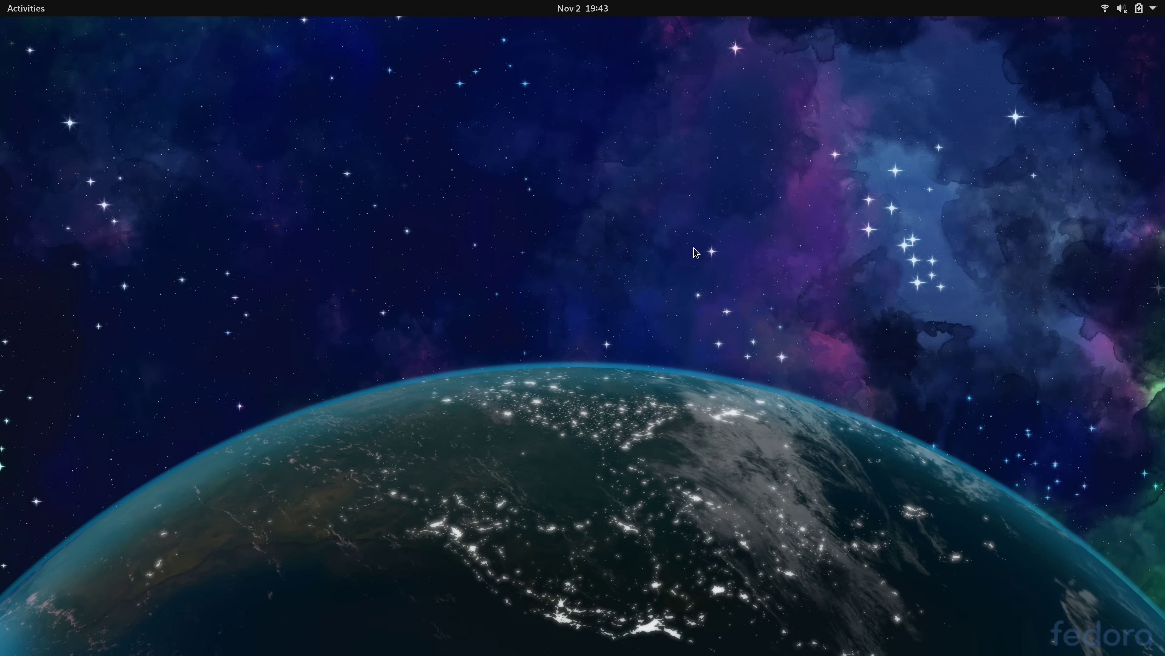
- Open Files at Home from the dash and move its window to the screen centre
key(super)
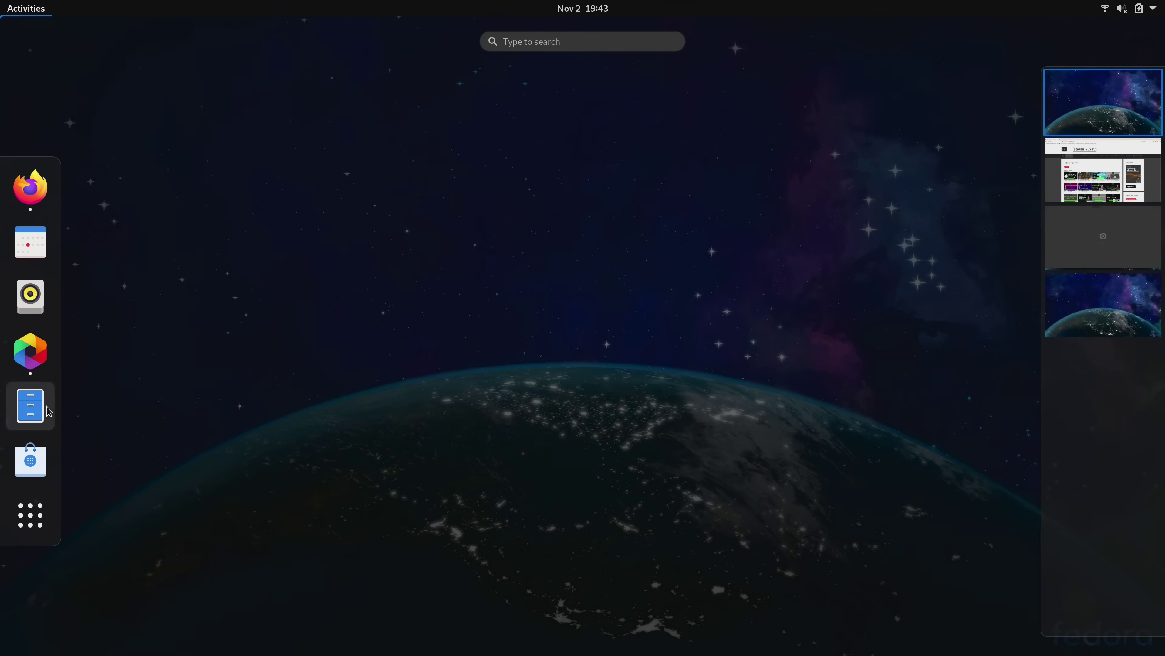
click(31, 406)
drag(464, 121, 824, 182)
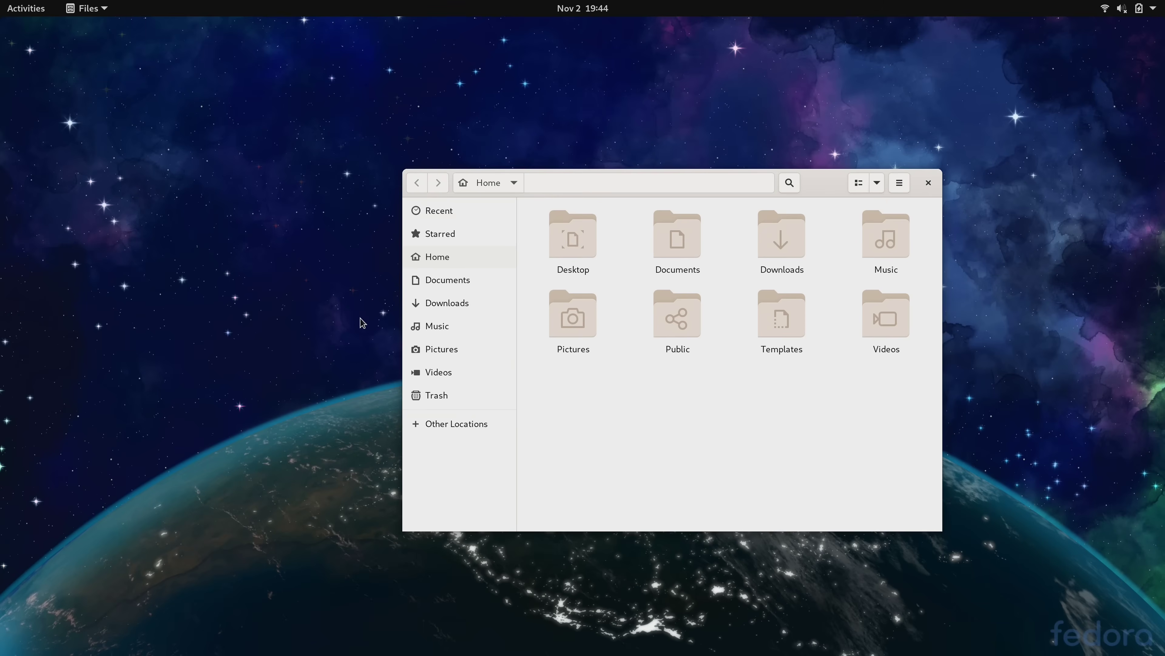
- Browse the full application grid, then return to the desktop
key(super)
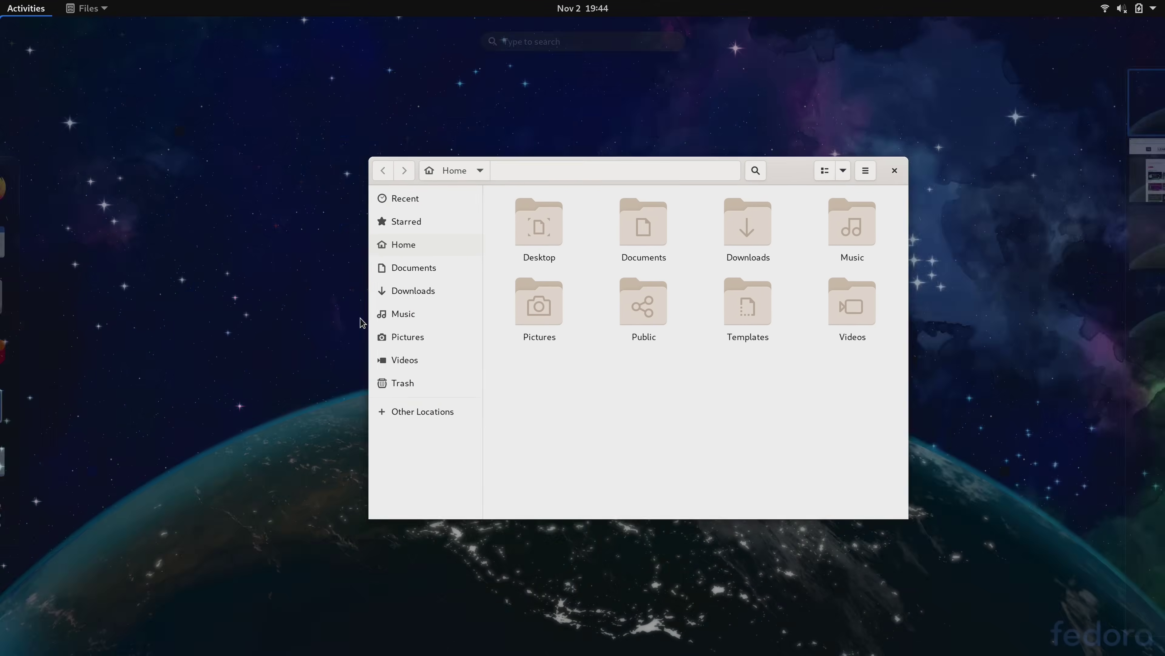
click(28, 513)
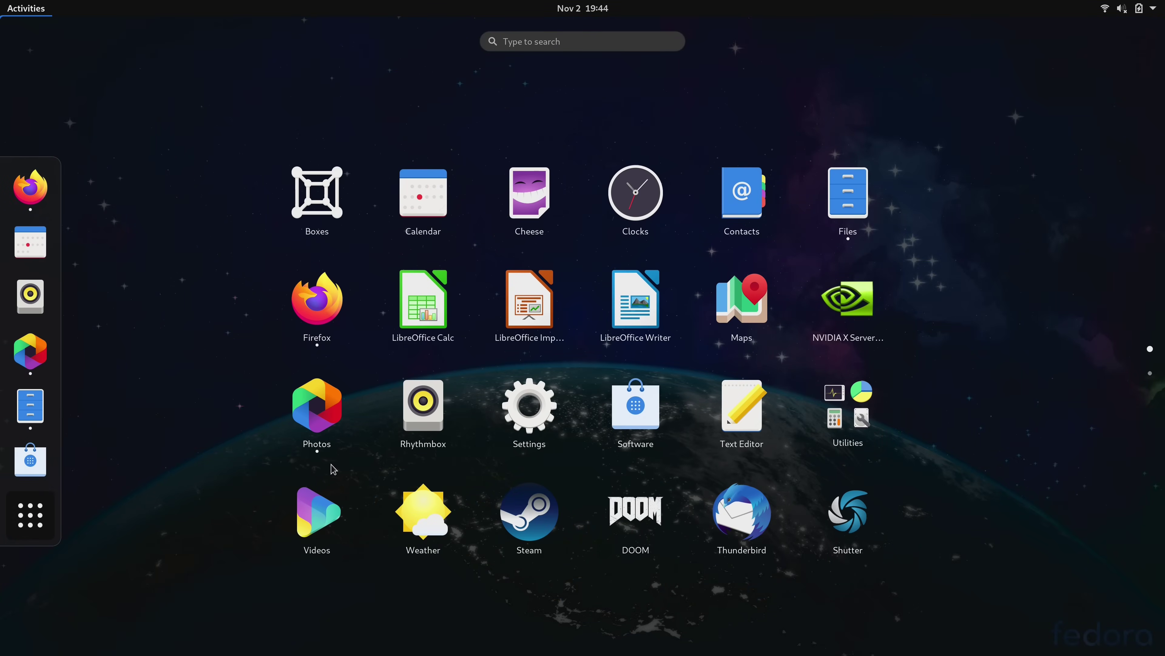
scroll(333, 468, down, 1)
scroll(334, 468, up, 1)
key(Escape)
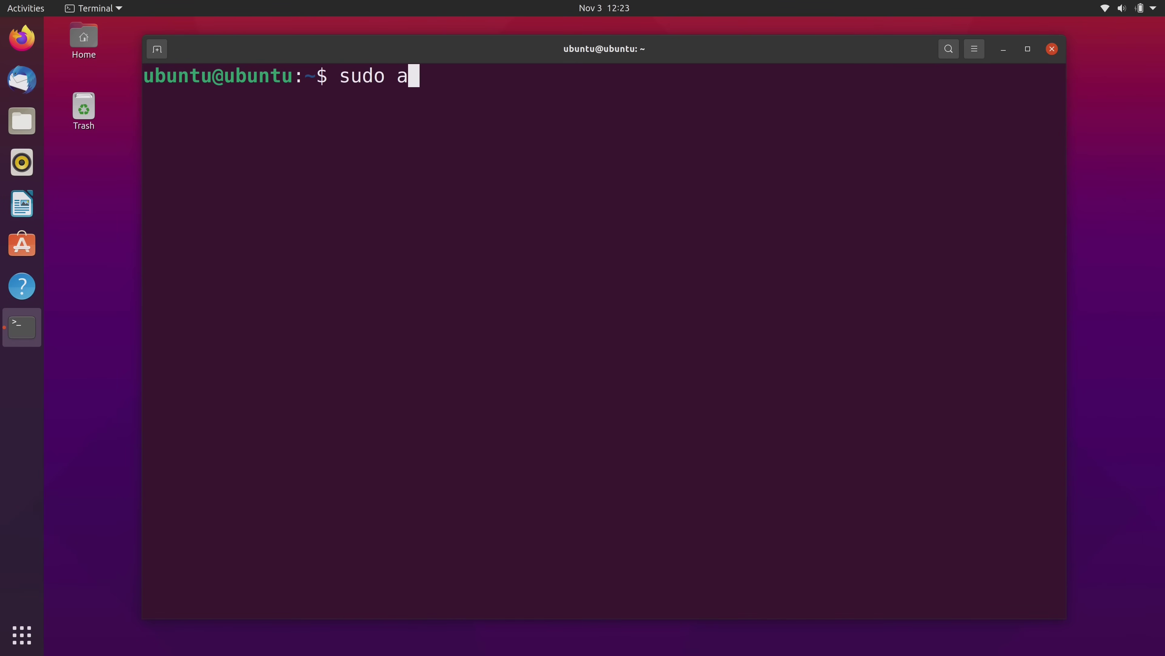
- Run 'sudo apt install gnome-session' in the terminal
text(pt install gnome-se)
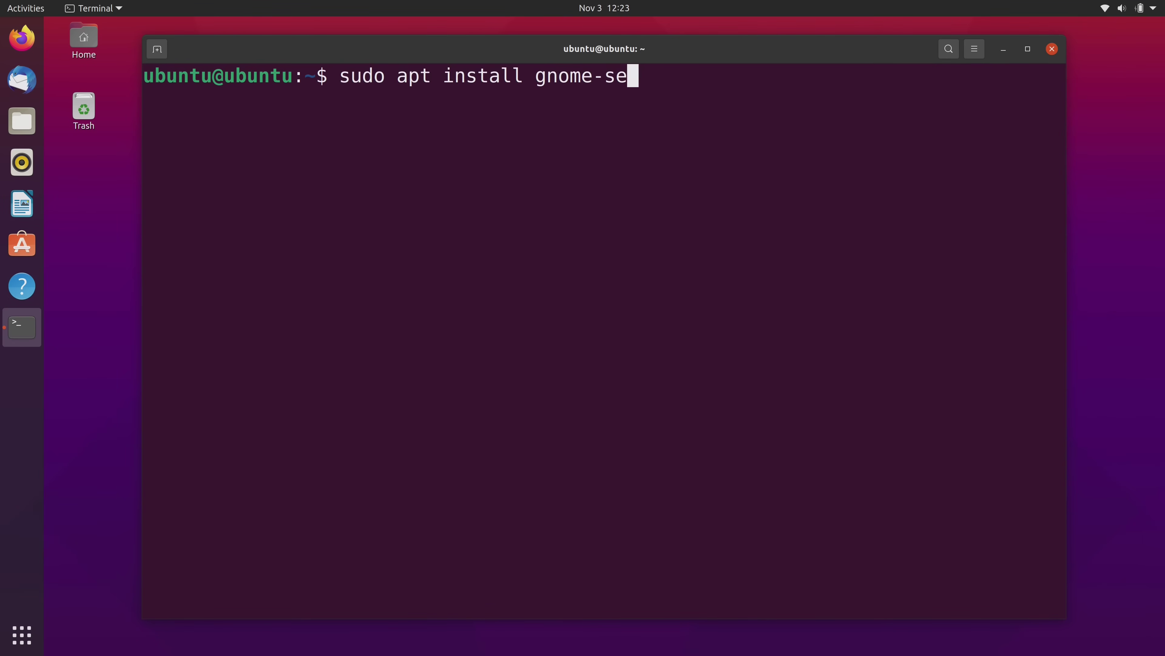
text(ssion)
key(Return)
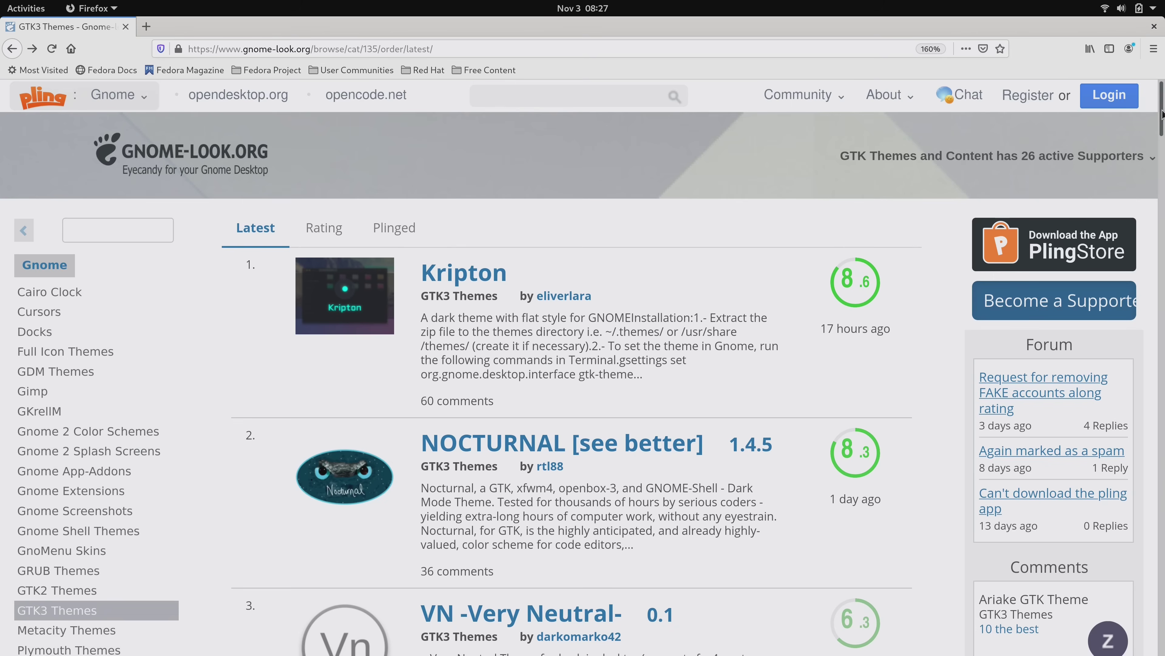
- Open the Ant Themes page from the GTK3 list, then select the 'GTK3 Themes Don't Actually Exist' title
scroll(583, 367, down, 6)
scroll(541, 184, down, 5)
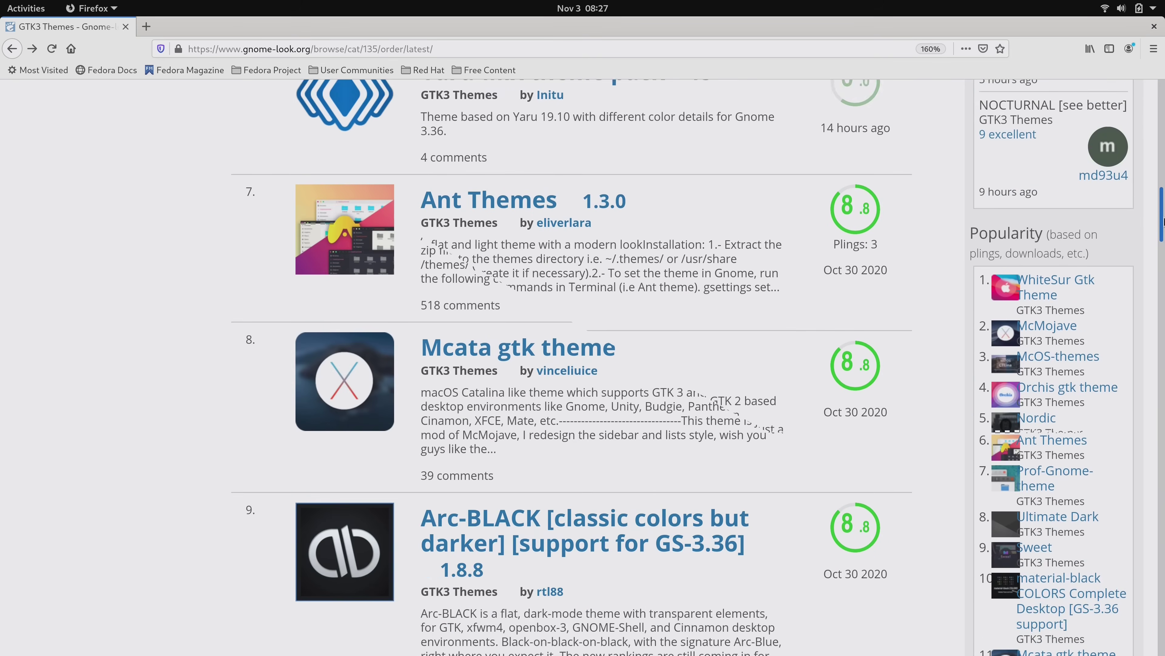
click(541, 184)
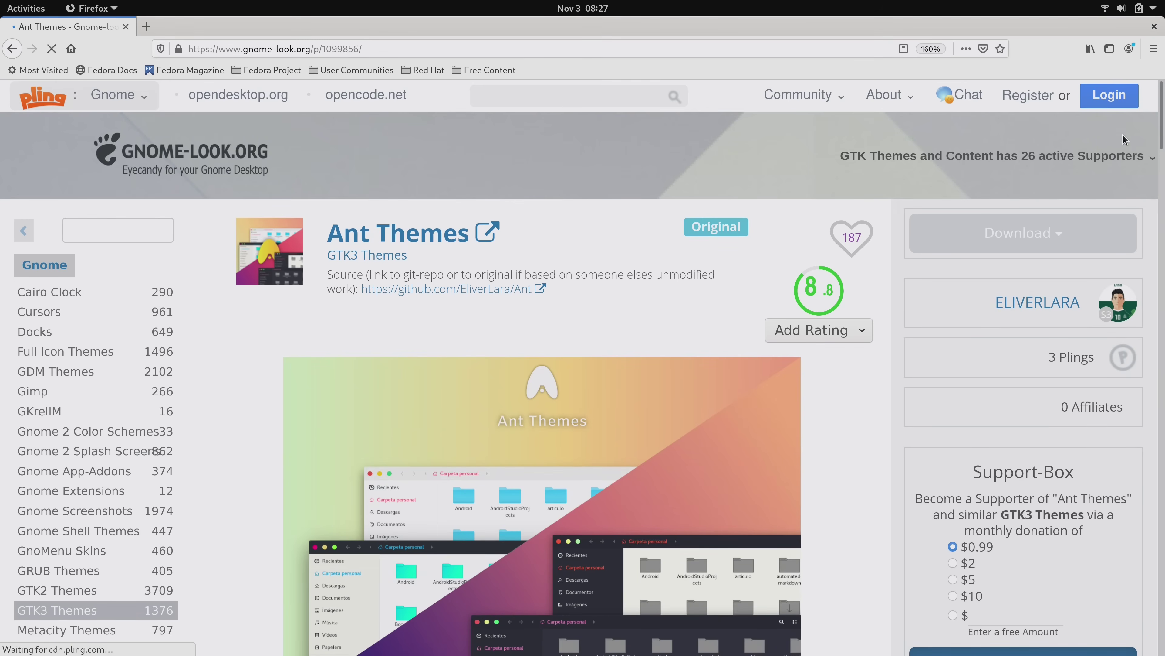
scroll(542, 180, down, 5)
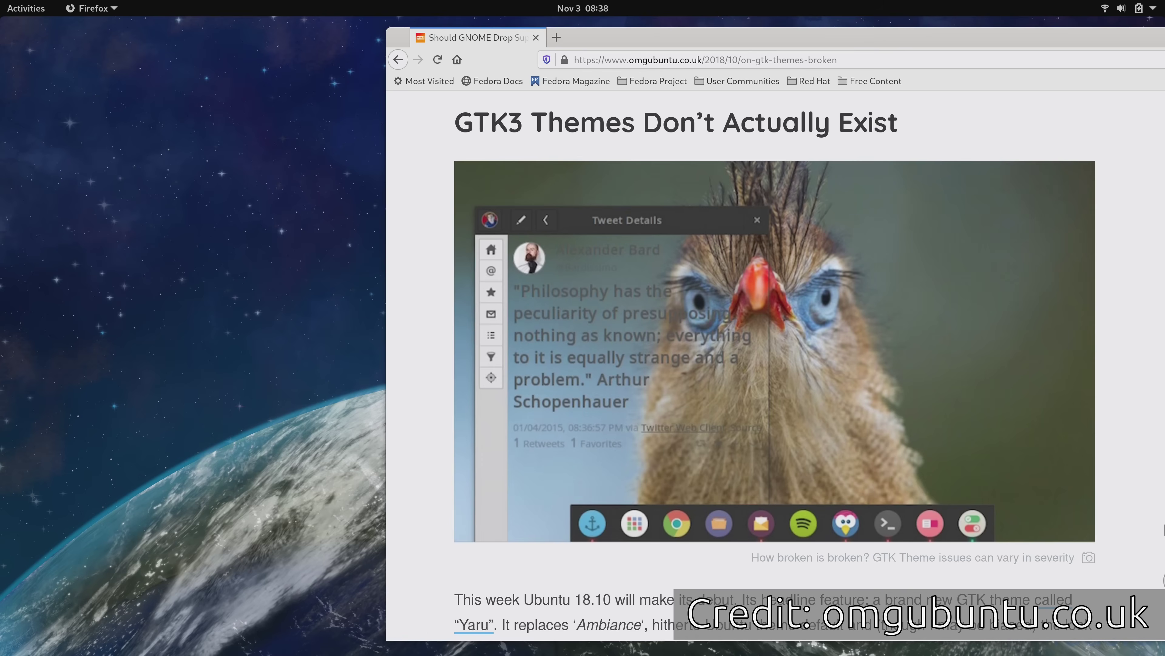
drag(456, 121, 895, 122)
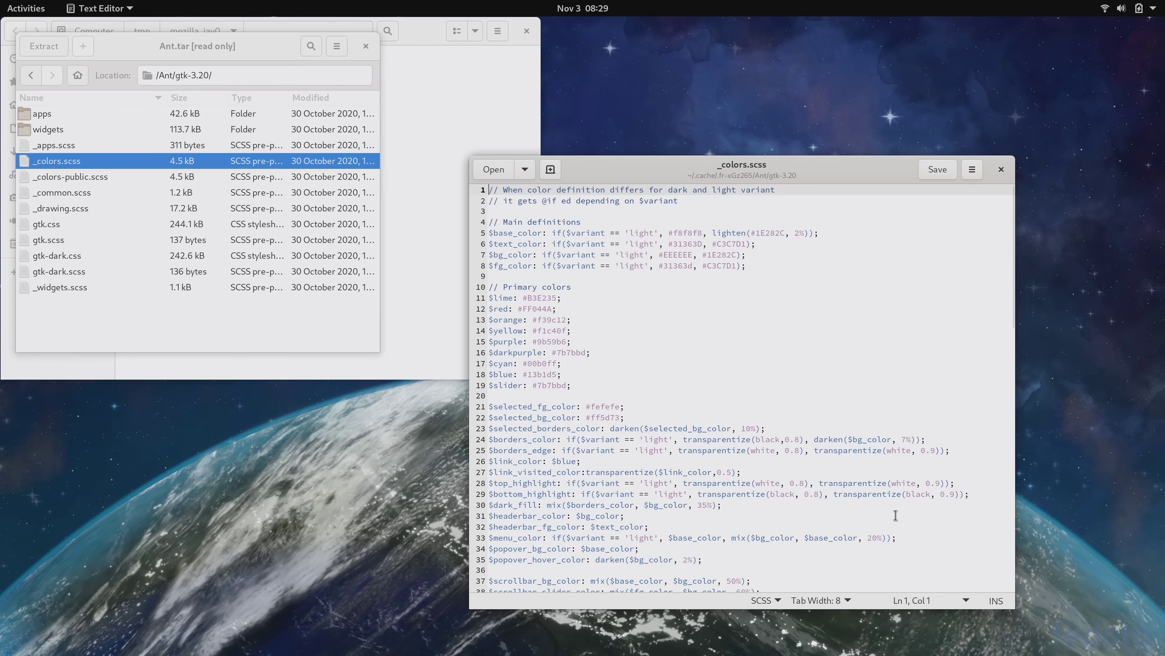
scroll(897, 512, down, 8)
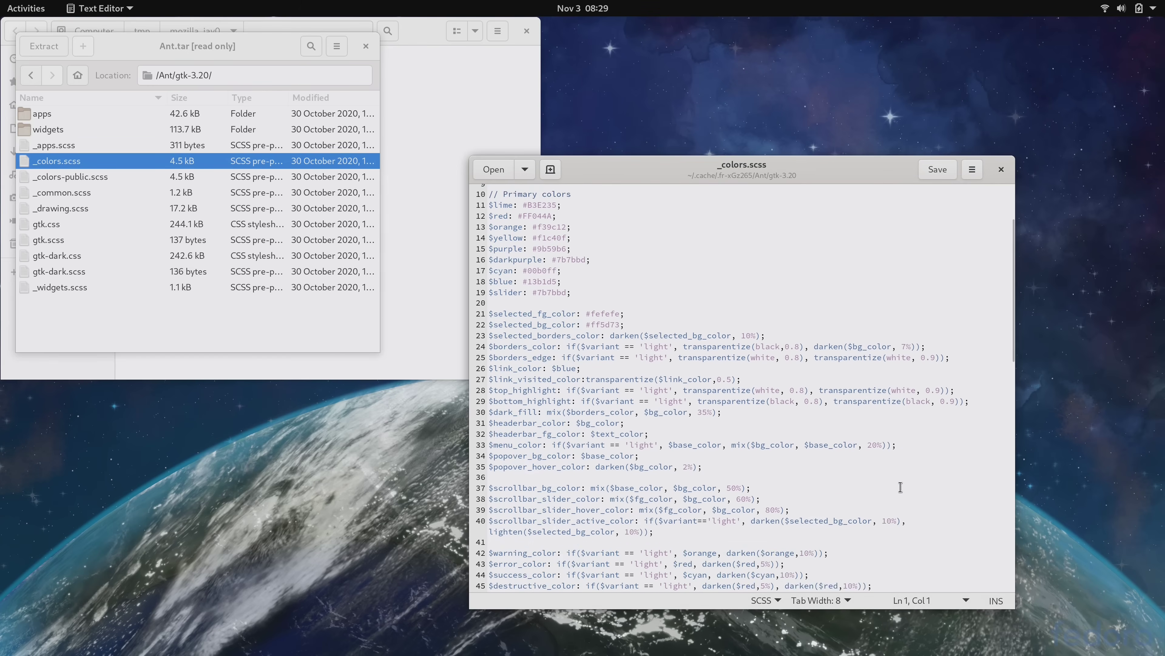
scroll(900, 485, down, 12)
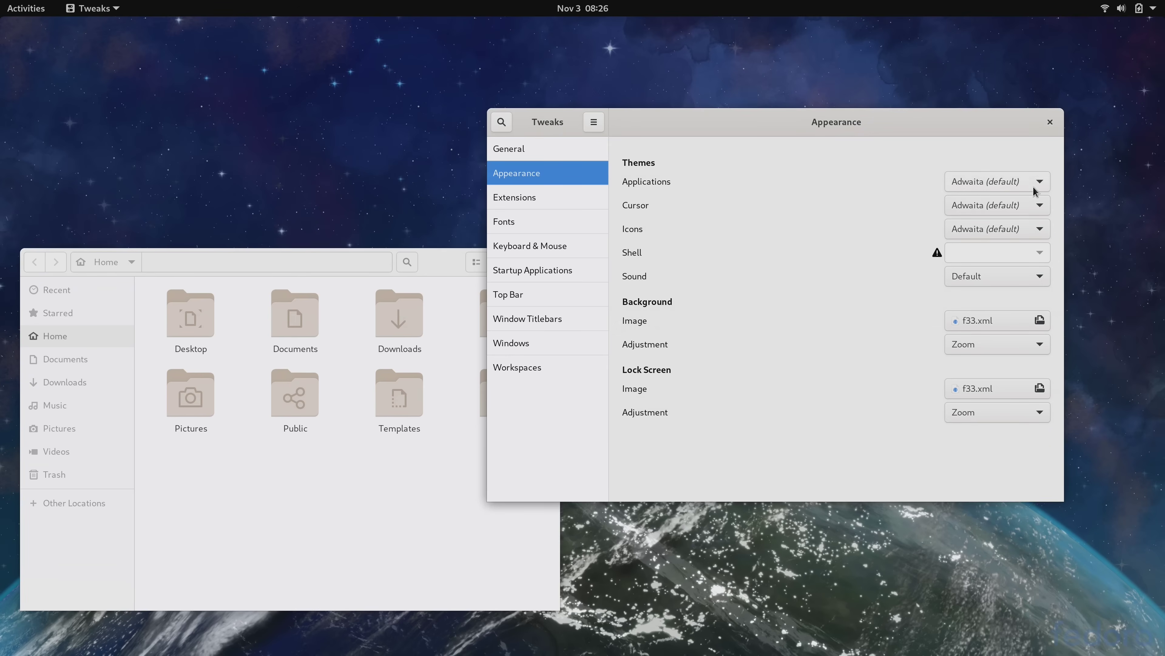
- Choose Adwaita-dark as the Applications theme in Tweaks
click(1035, 184)
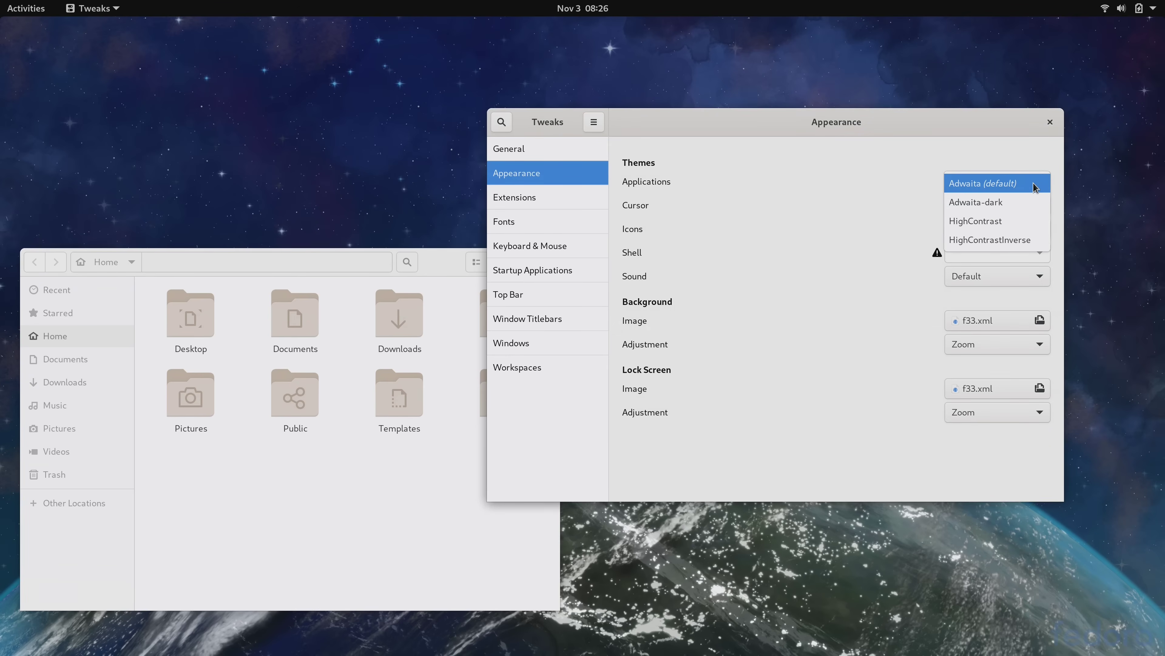
click(1017, 197)
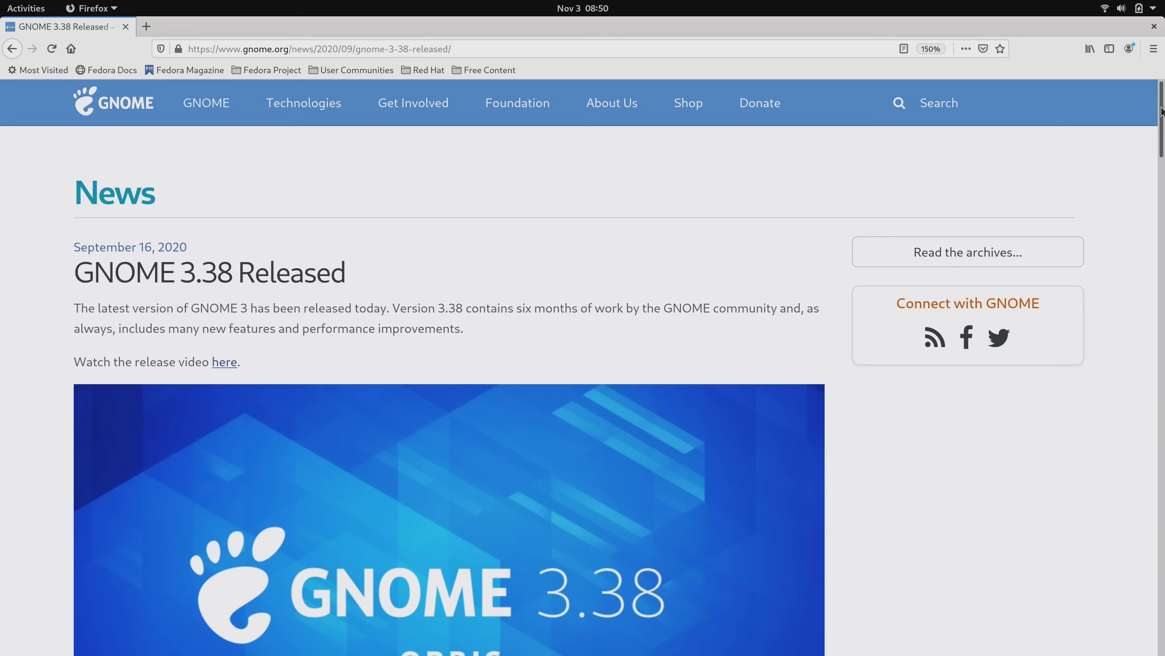
scroll(1162, 112, down, 10)
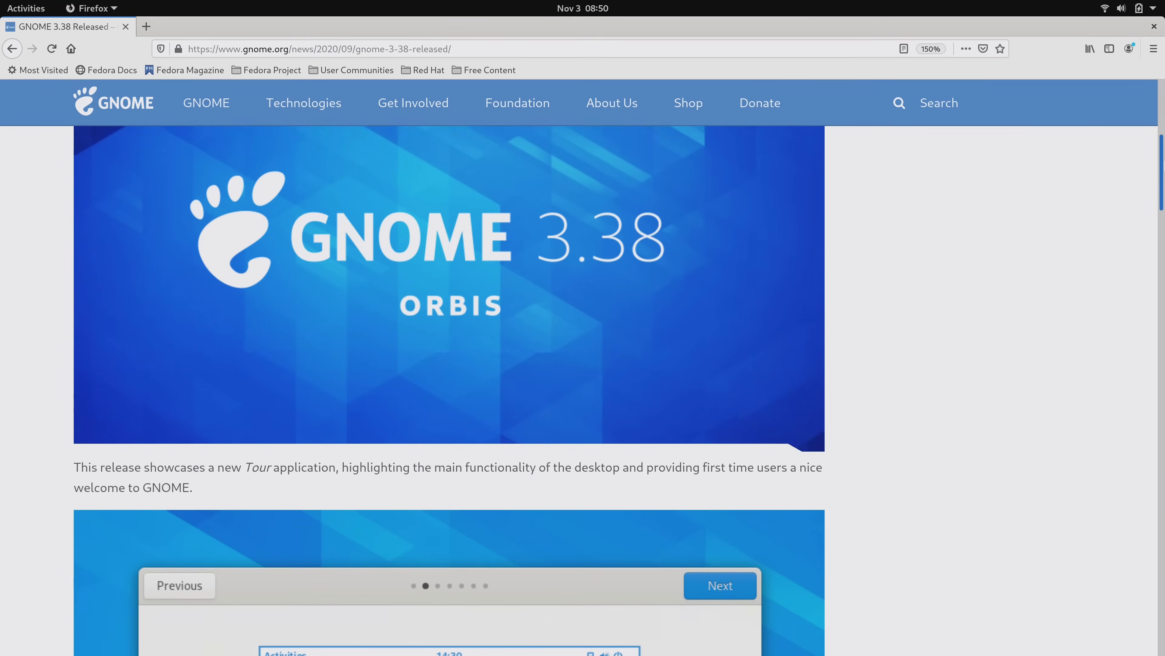
scroll(449, 391, down, 7)
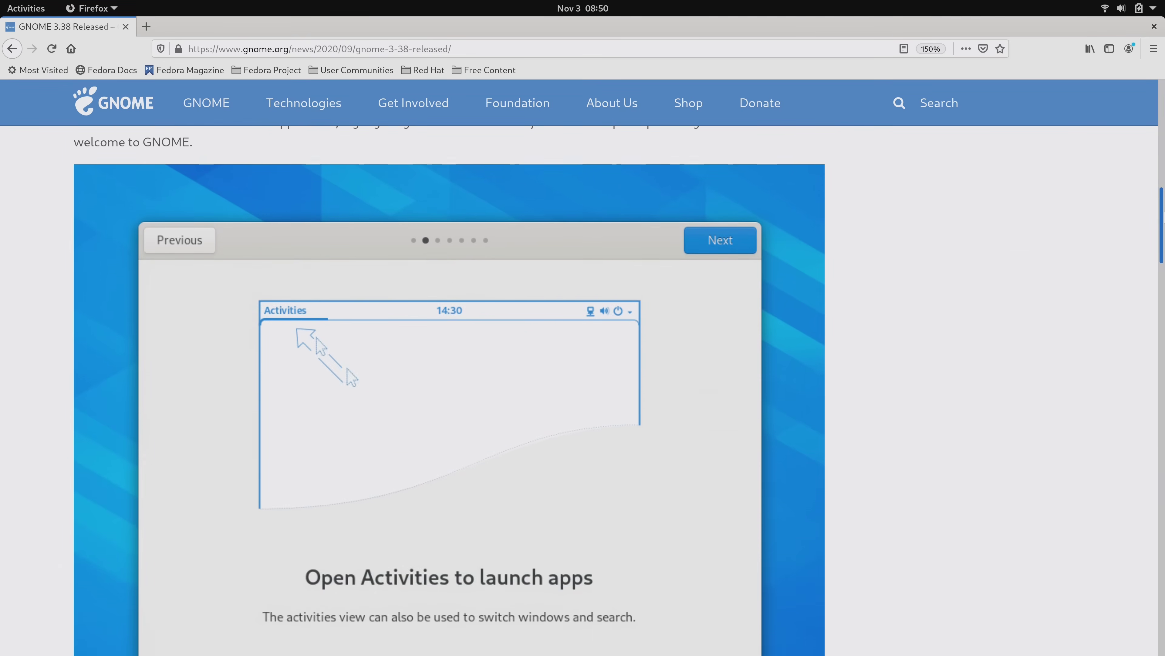
scroll(449, 391, down, 9)
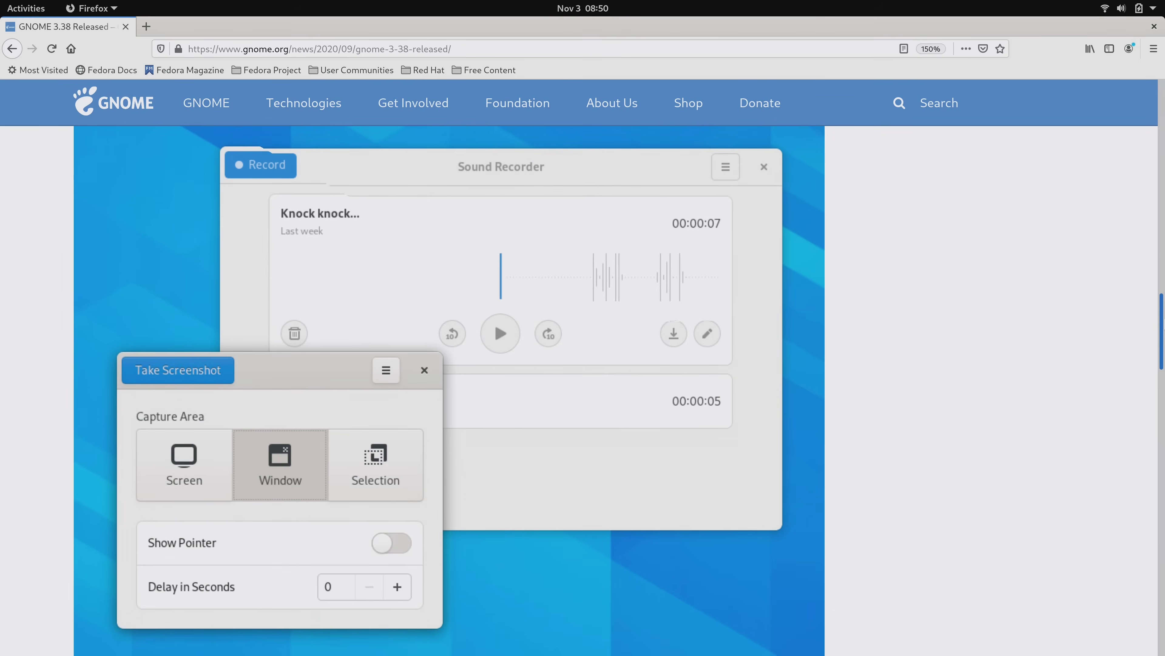
scroll(448, 390, down, 10)
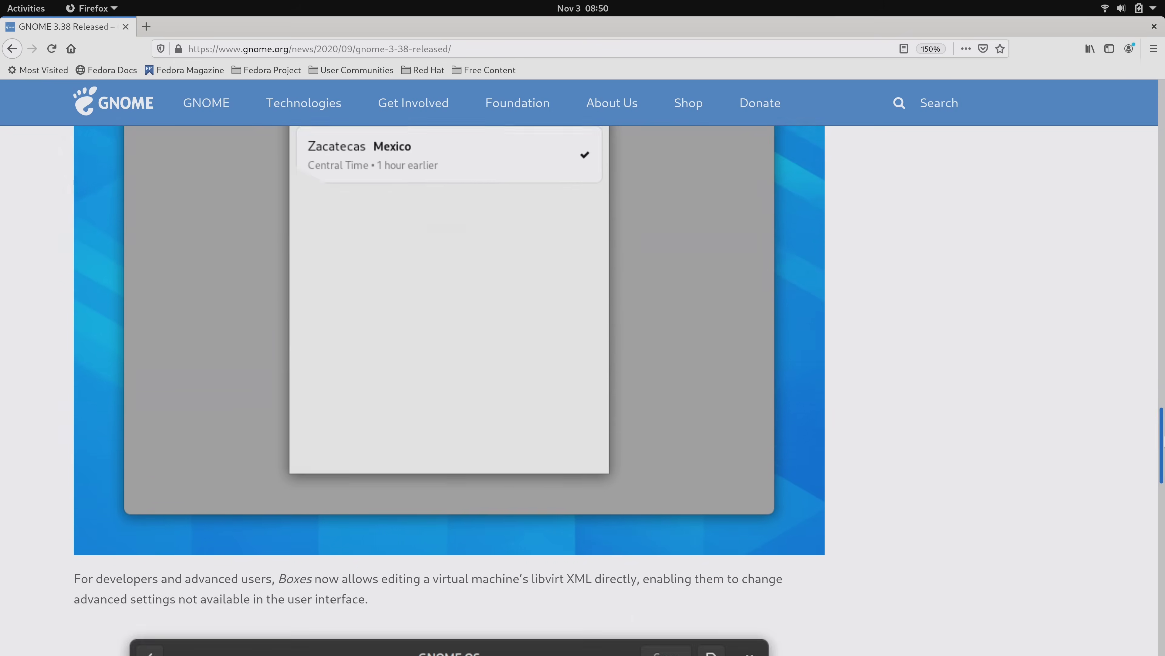
scroll(289, 234, down, 10)
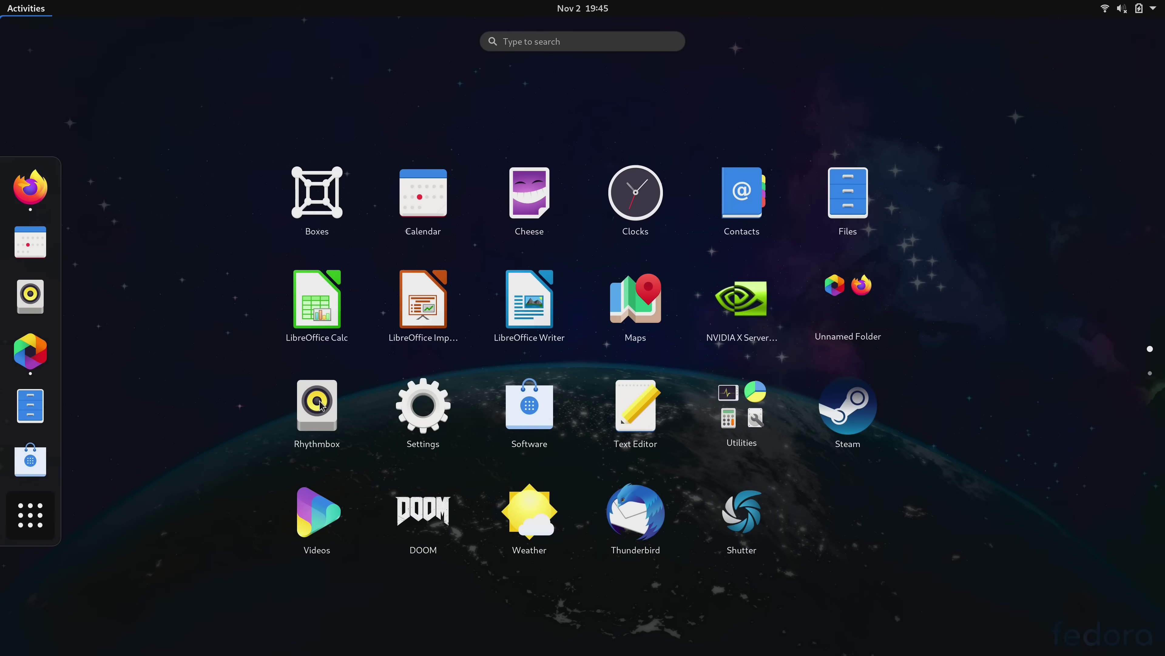
- Rename the Unnamed app folder to 'My Favorite Apps'
click(829, 335)
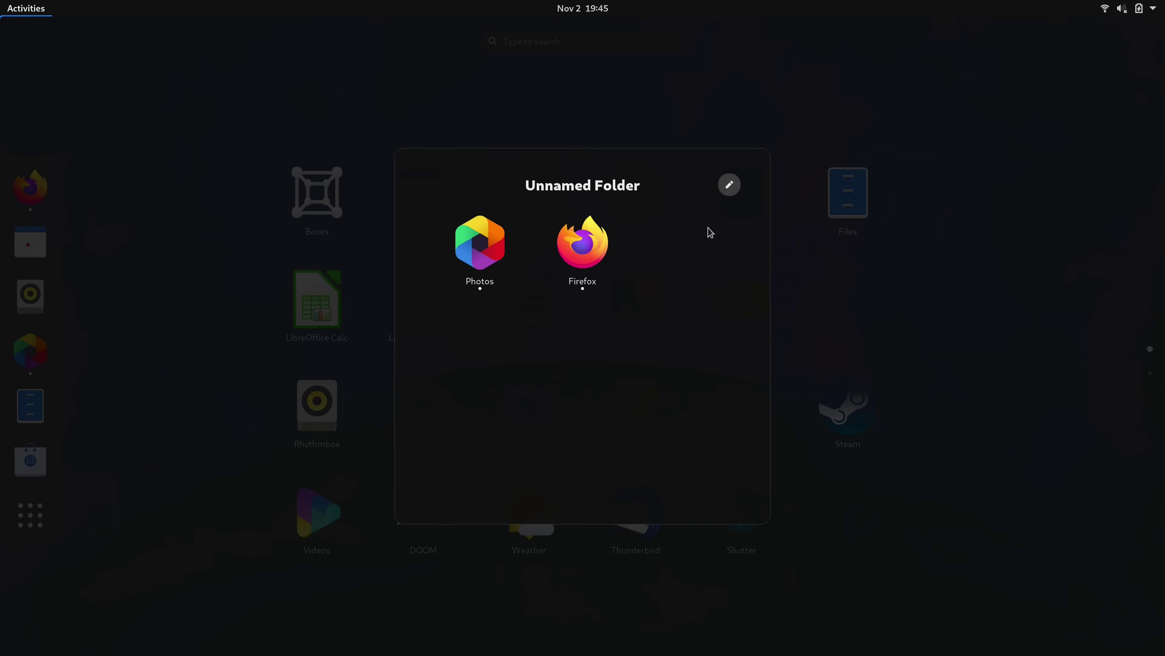
click(728, 186)
text(My Favorite A)
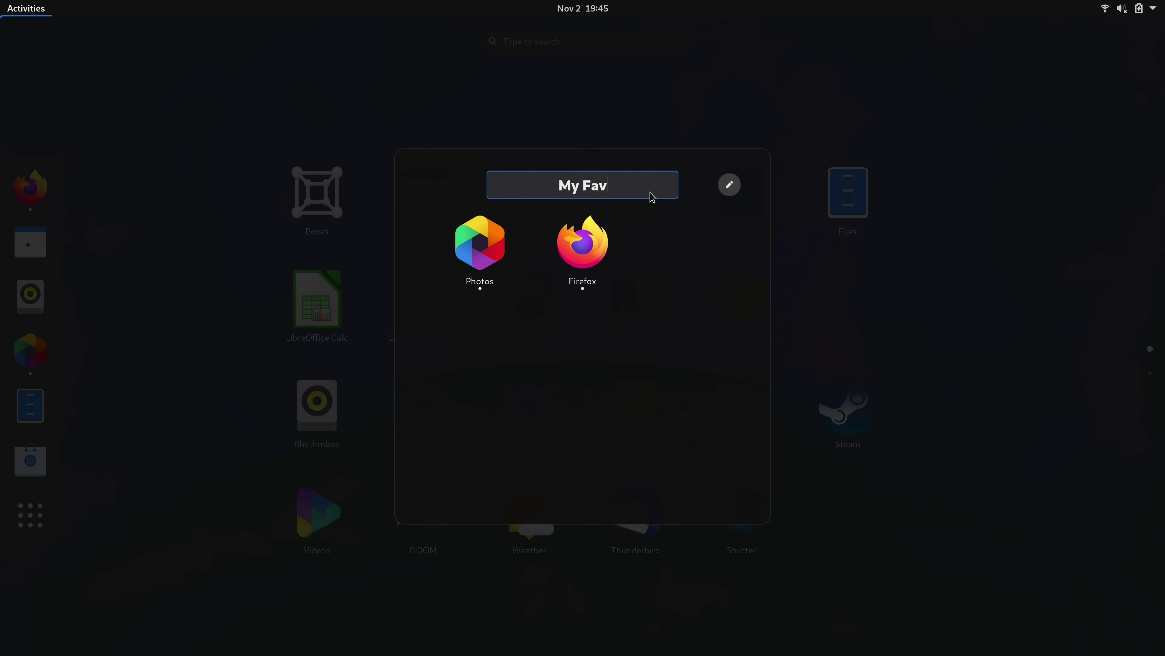
text(pps)
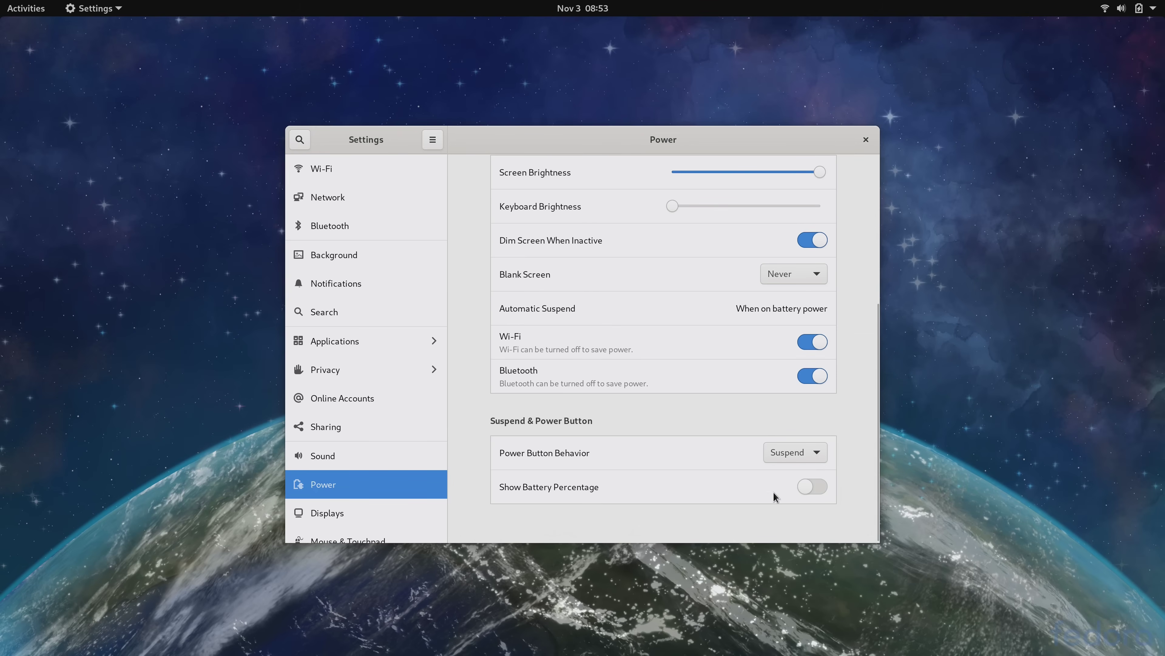
- Show battery percentage in the top bar and expand the Power Off / Log Out choices
click(808, 488)
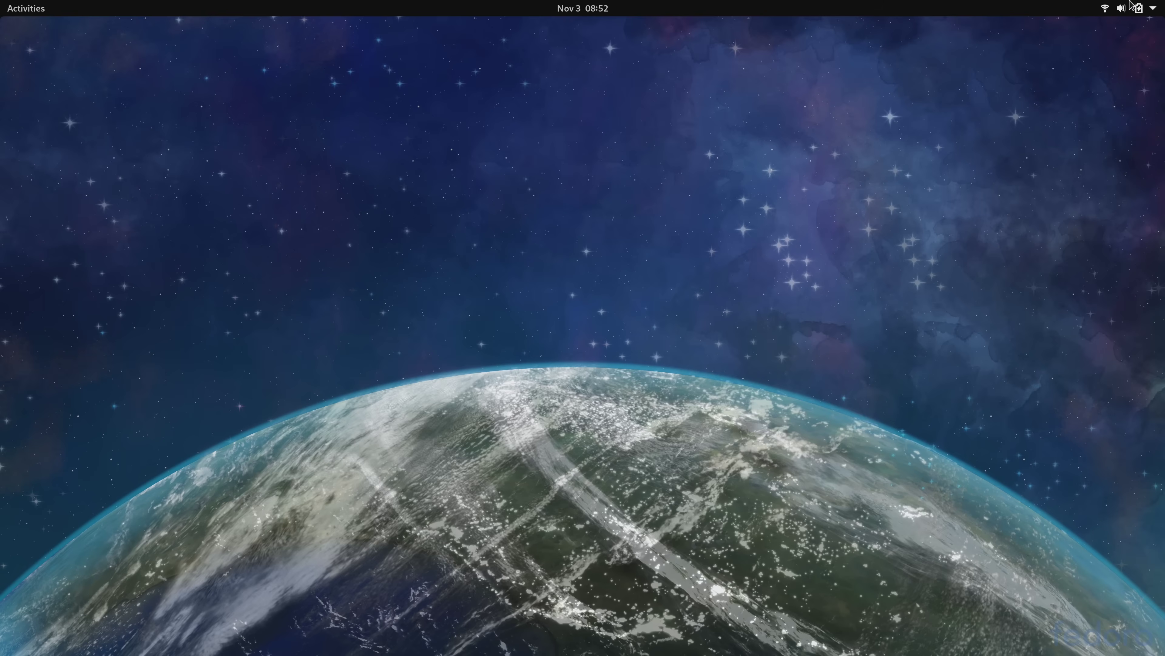
click(1140, 8)
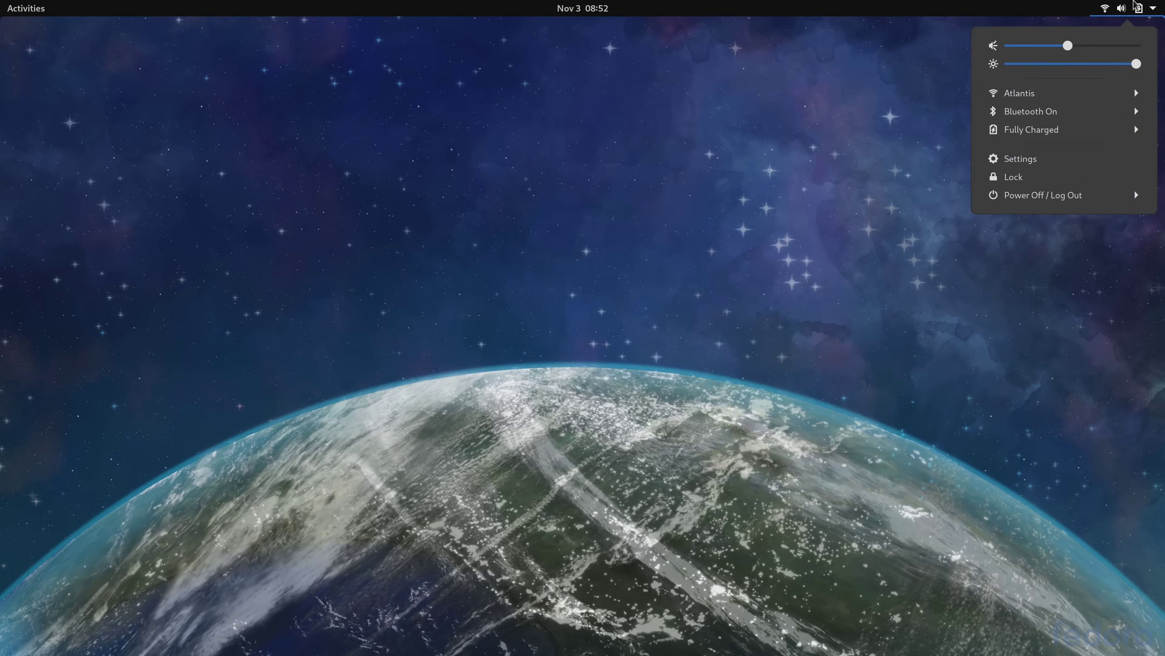
click(1117, 196)
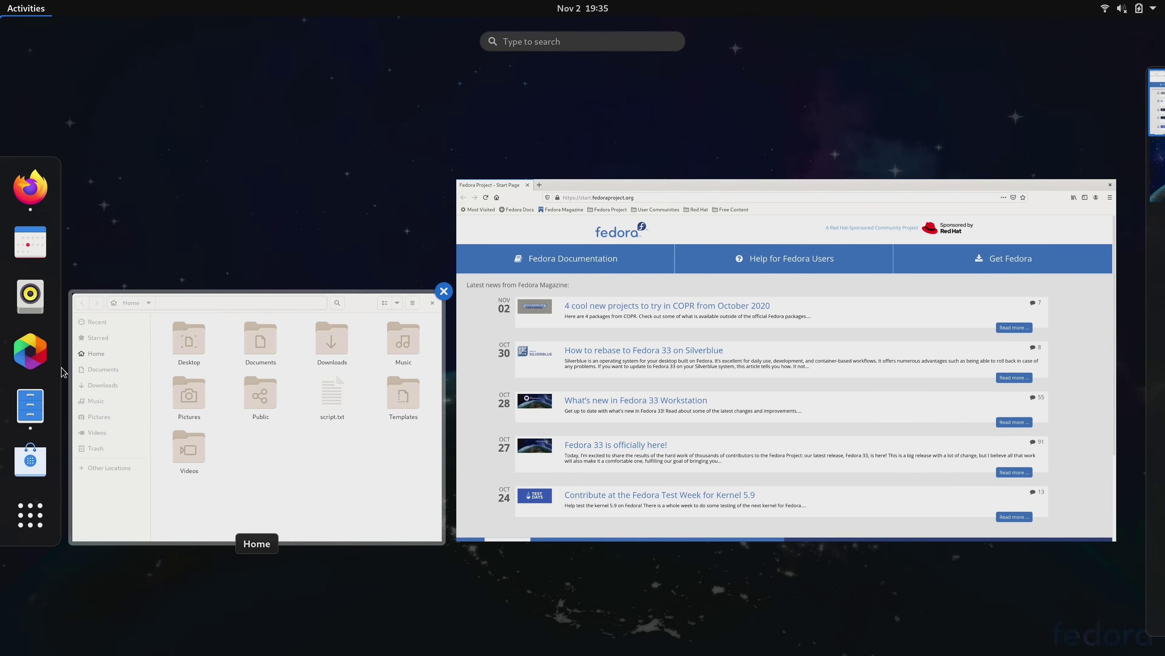
- Launch Photos and Software, then switch back to the Photos window
click(32, 350)
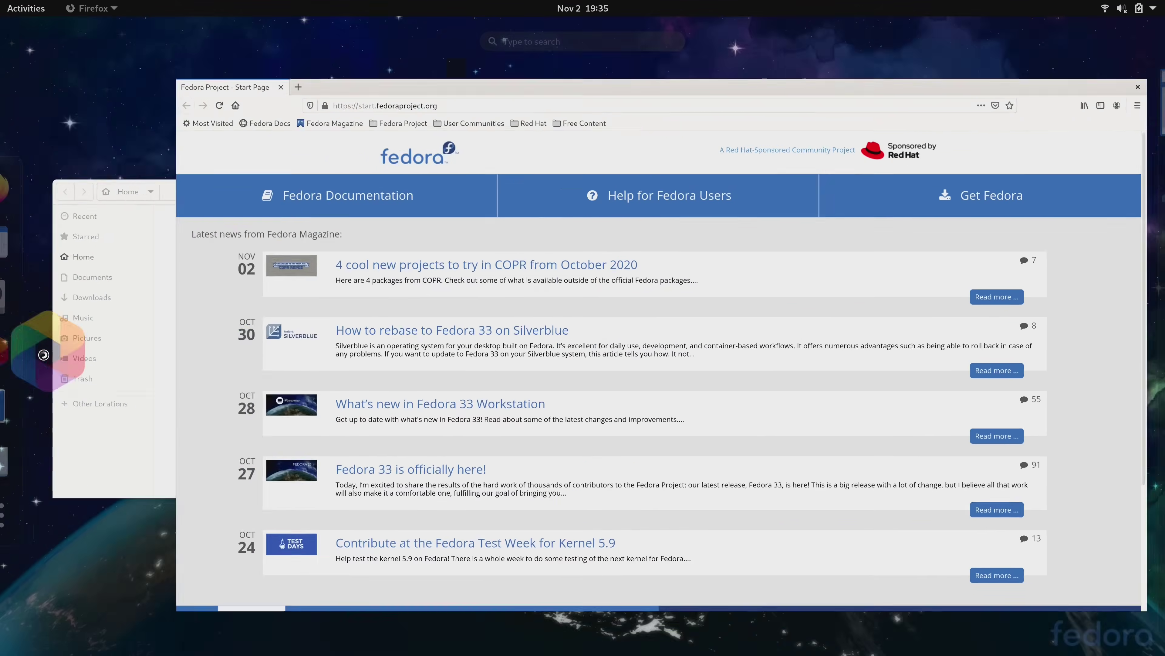
key(super)
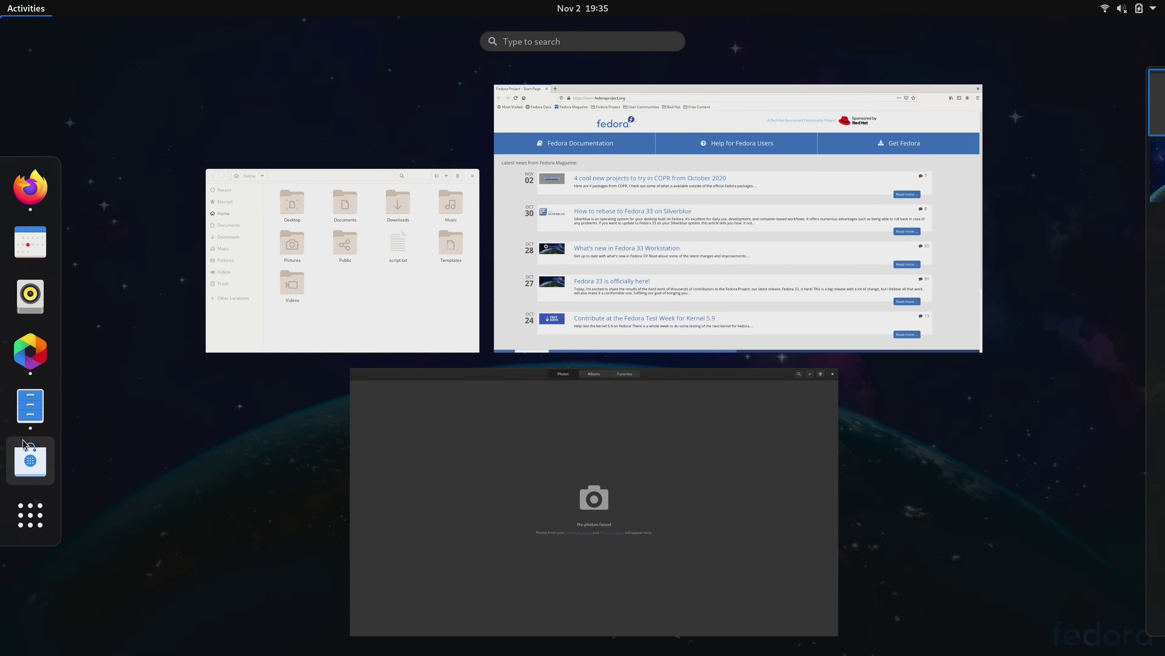
click(25, 448)
key(super)
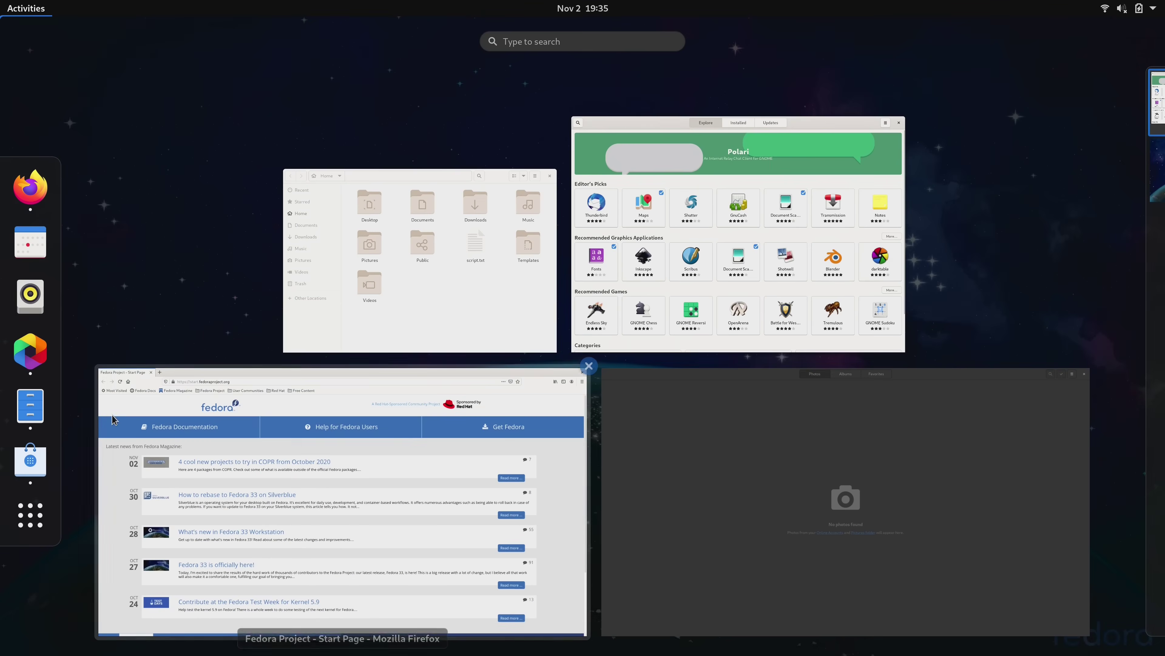
click(686, 408)
- Drag the Software and Firefox windows onto new workspaces in the Activities overview
key(super)
drag(606, 325, 1101, 170)
drag(550, 390, 682, 372)
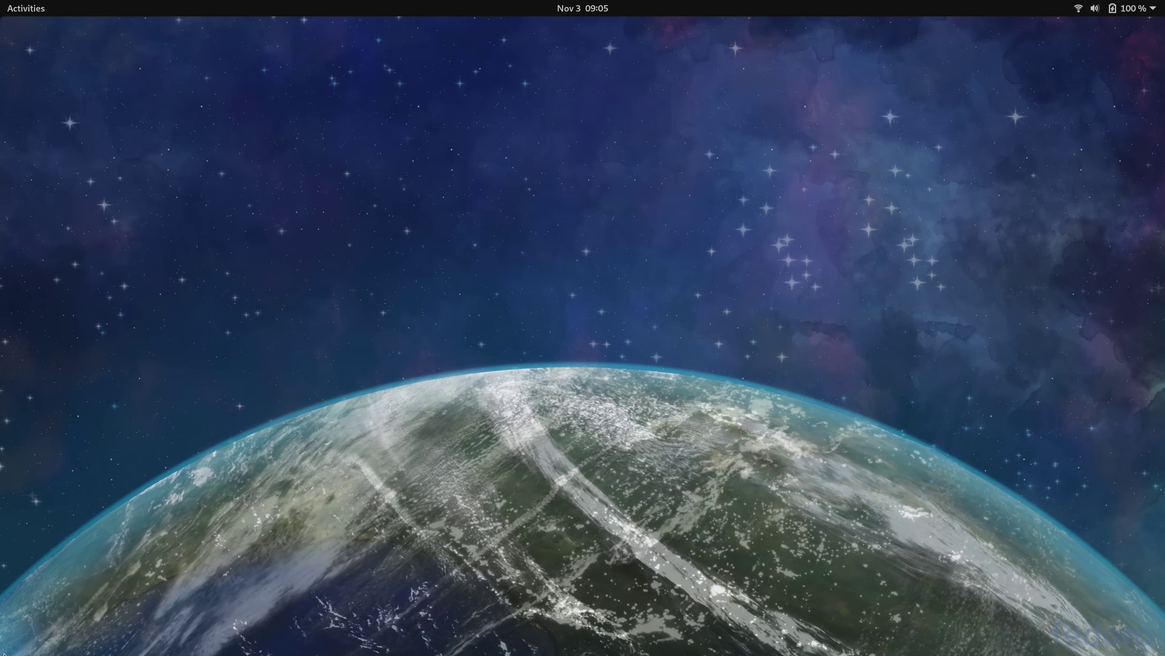
key(super)
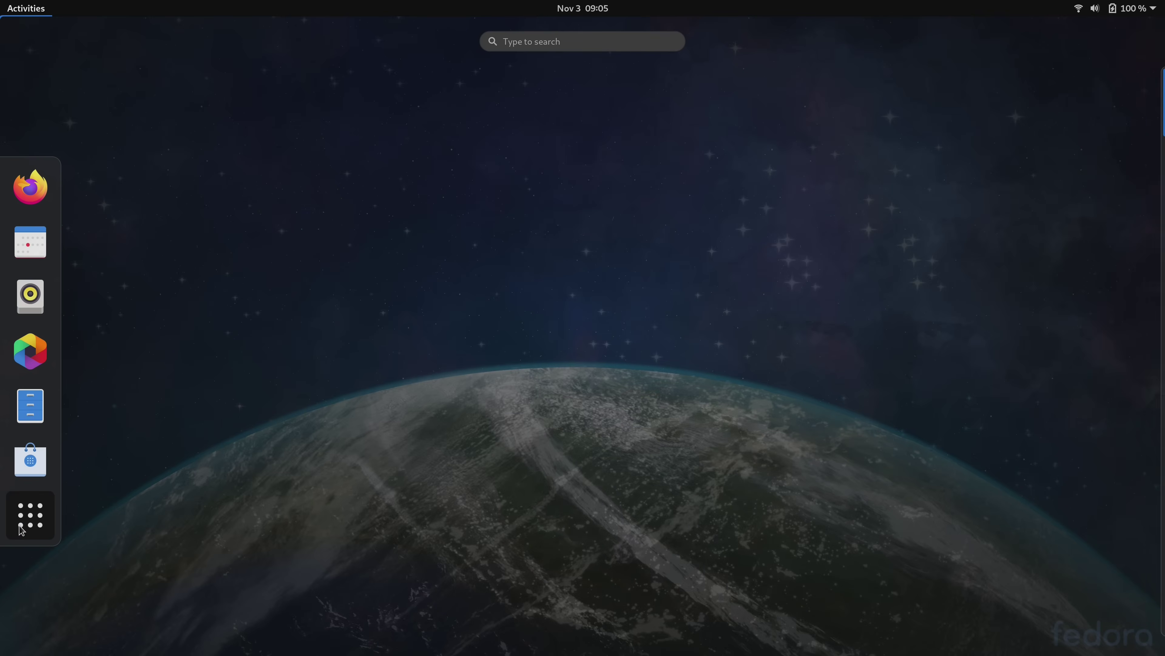
- Start a blank LibreOffice Writer document, then reopen the app grid with Super+A and Activities
click(20, 529)
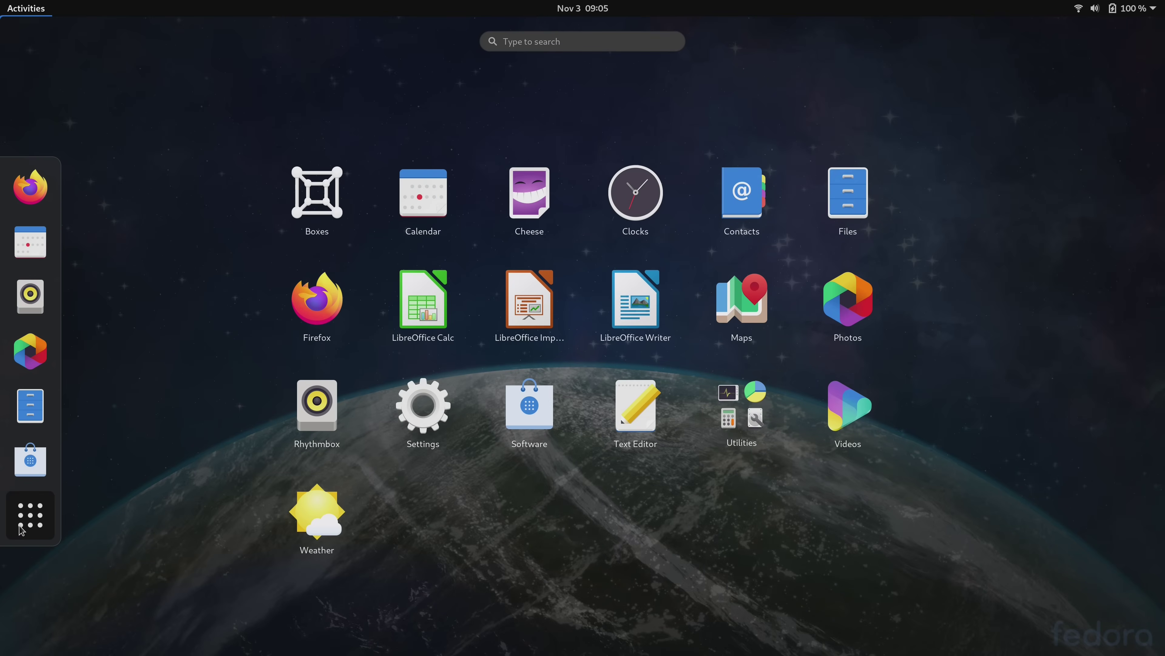
click(324, 316)
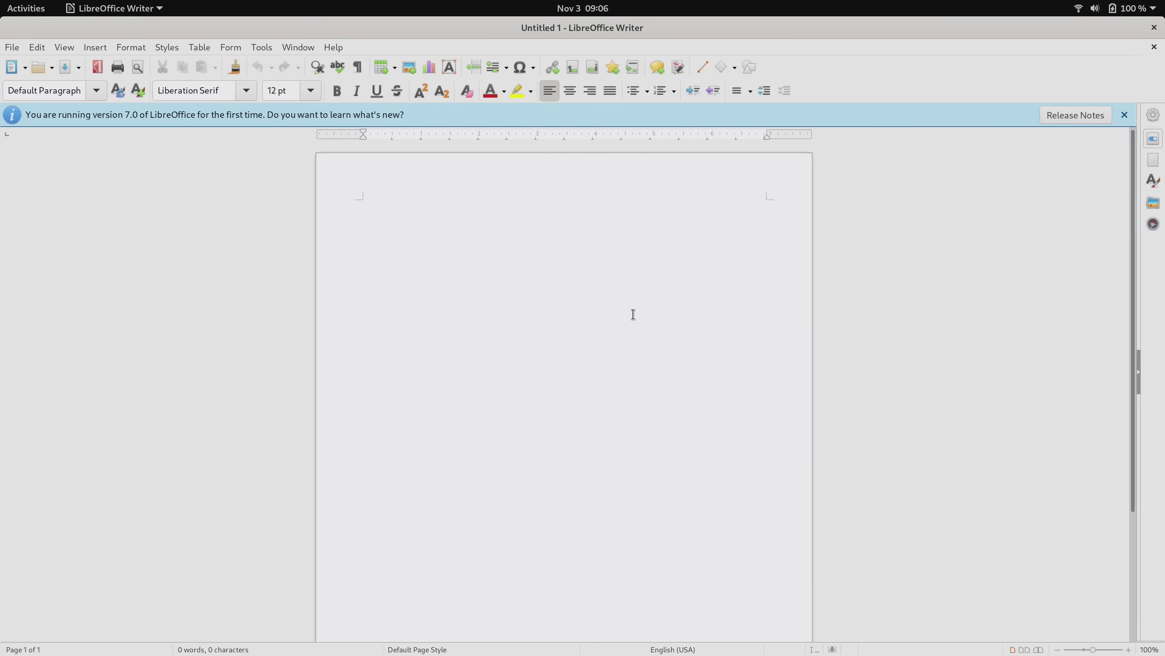
key(super+a)
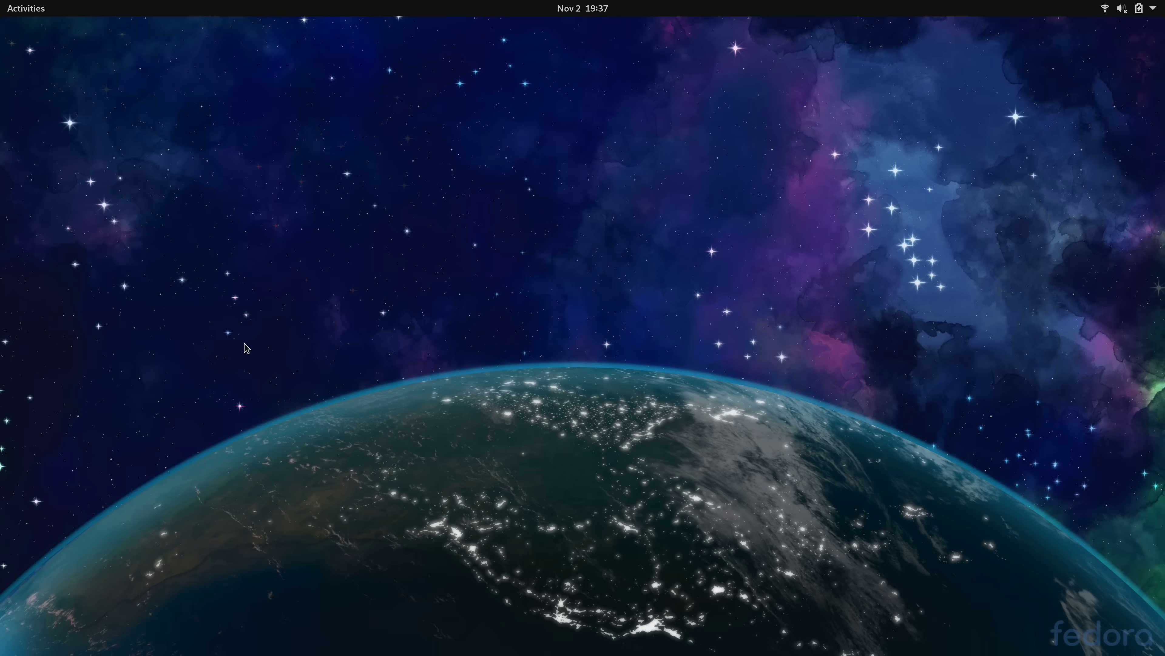
click(35, 12)
- Open GNOME Software and install Thunderbird from the Explore page
click(33, 457)
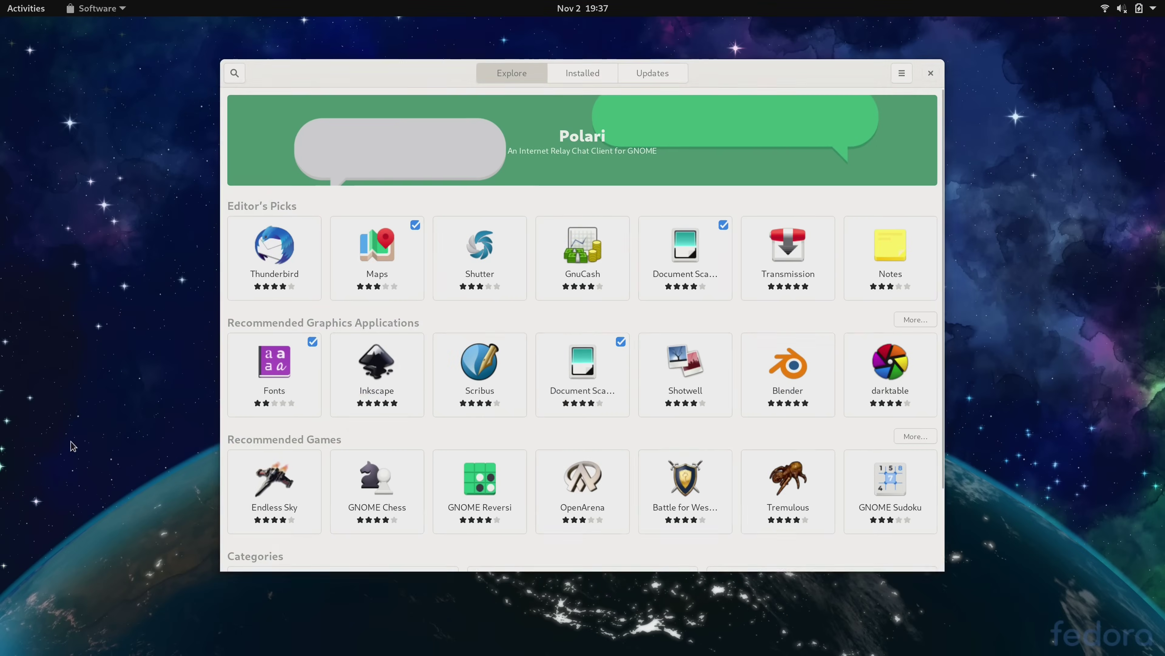
click(289, 284)
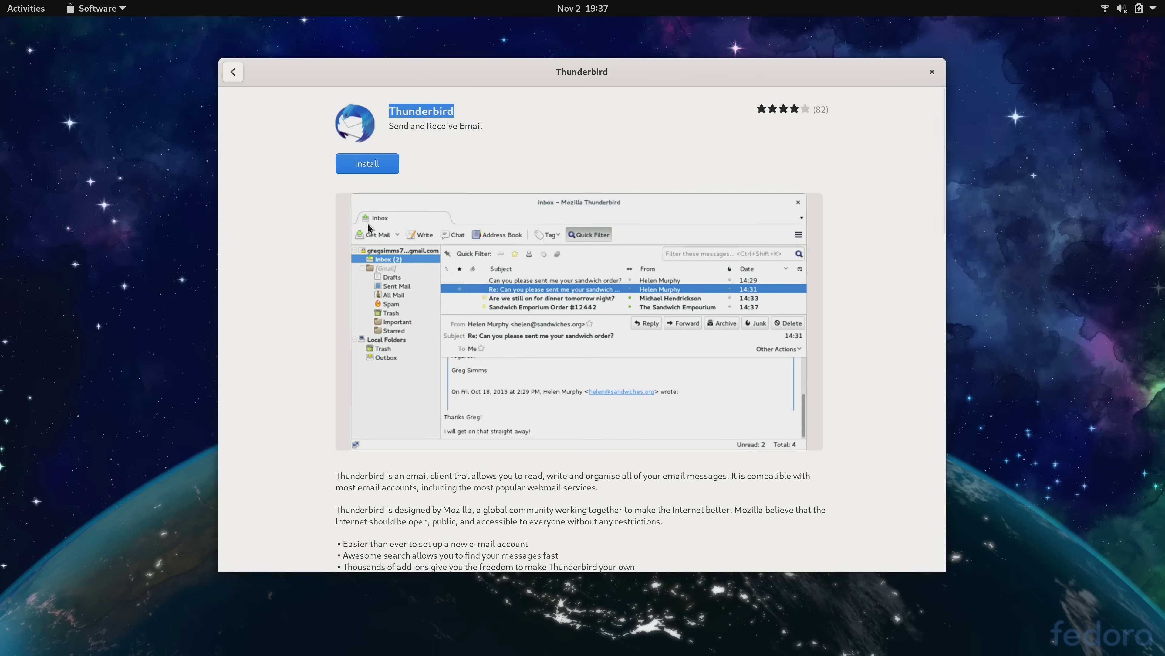
click(388, 164)
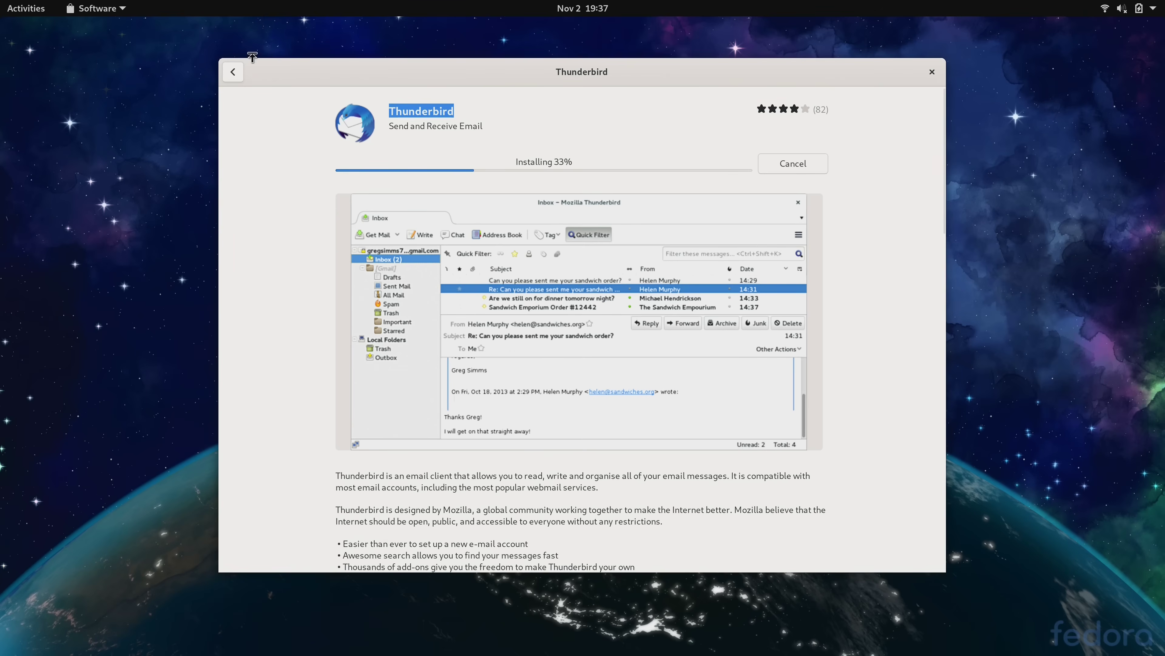
- Return to the featured apps overview and install Shotwell
click(233, 71)
click(707, 375)
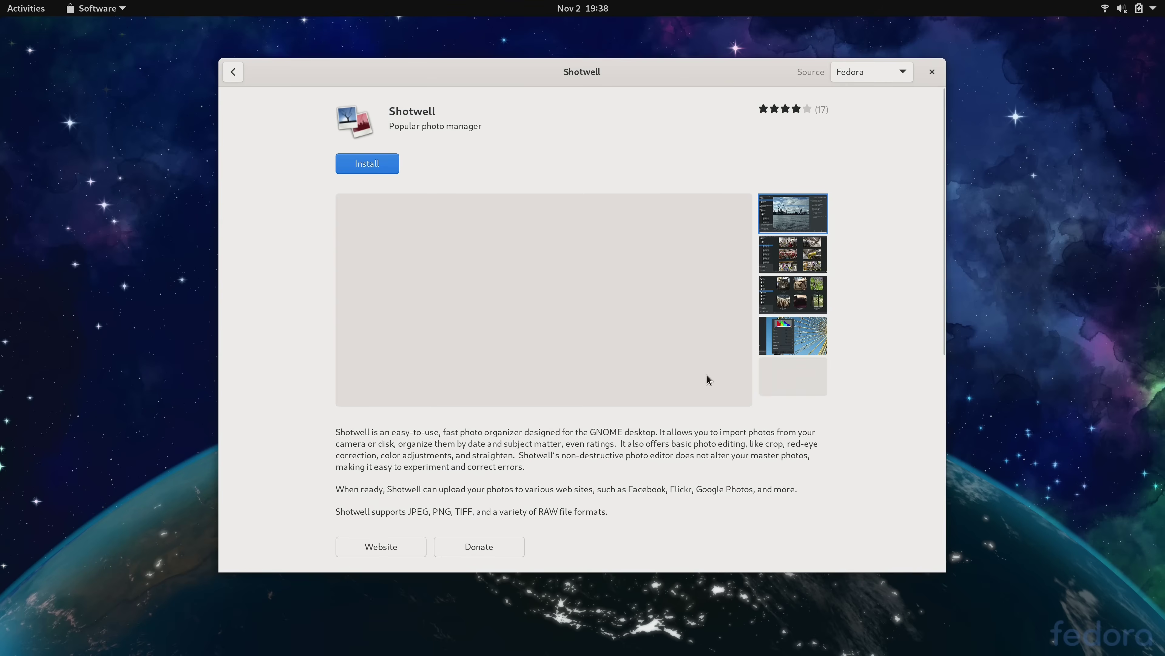
click(386, 167)
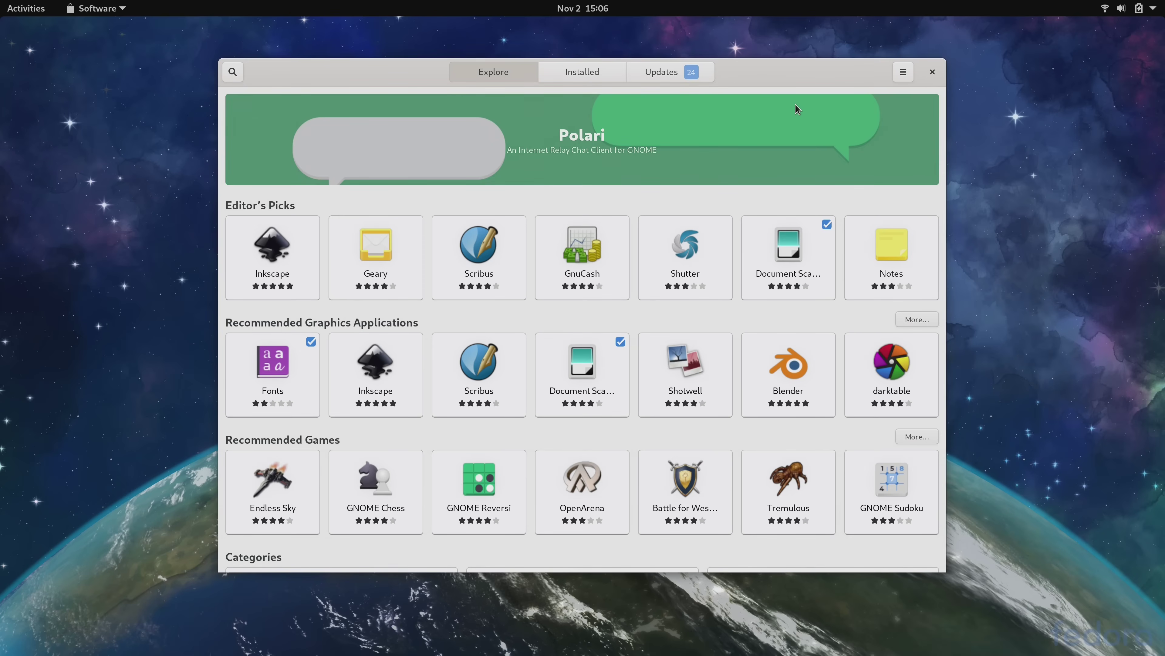
- Install the 24 pending updates via Restart & Update, then scroll the Installed Updates list
click(686, 76)
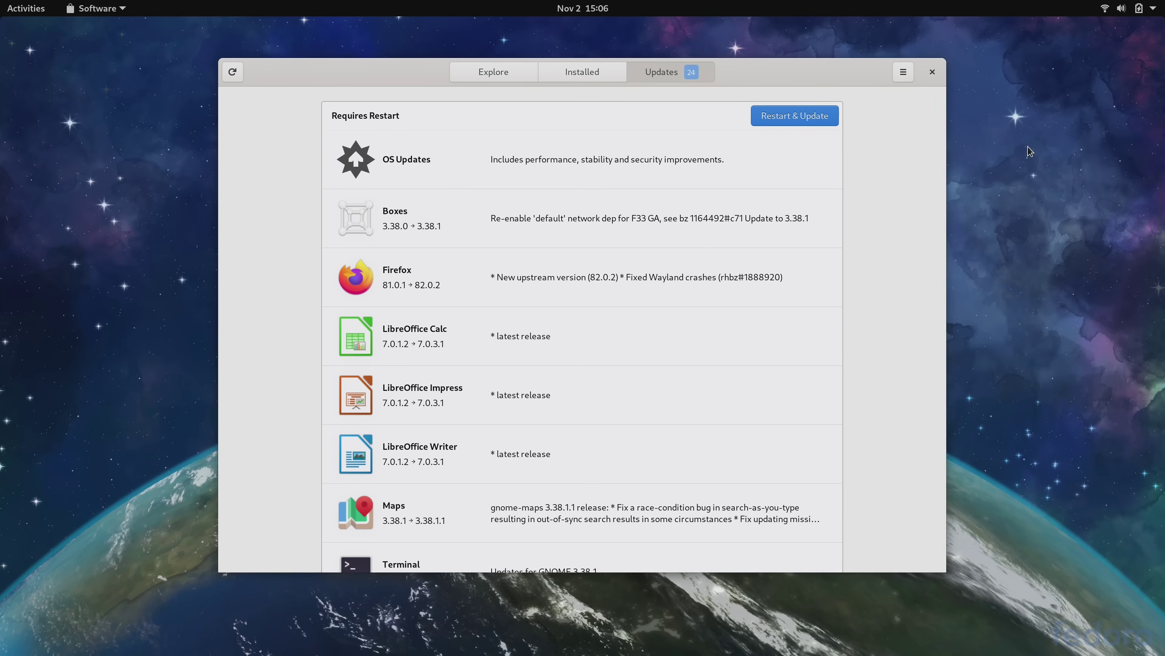
click(811, 123)
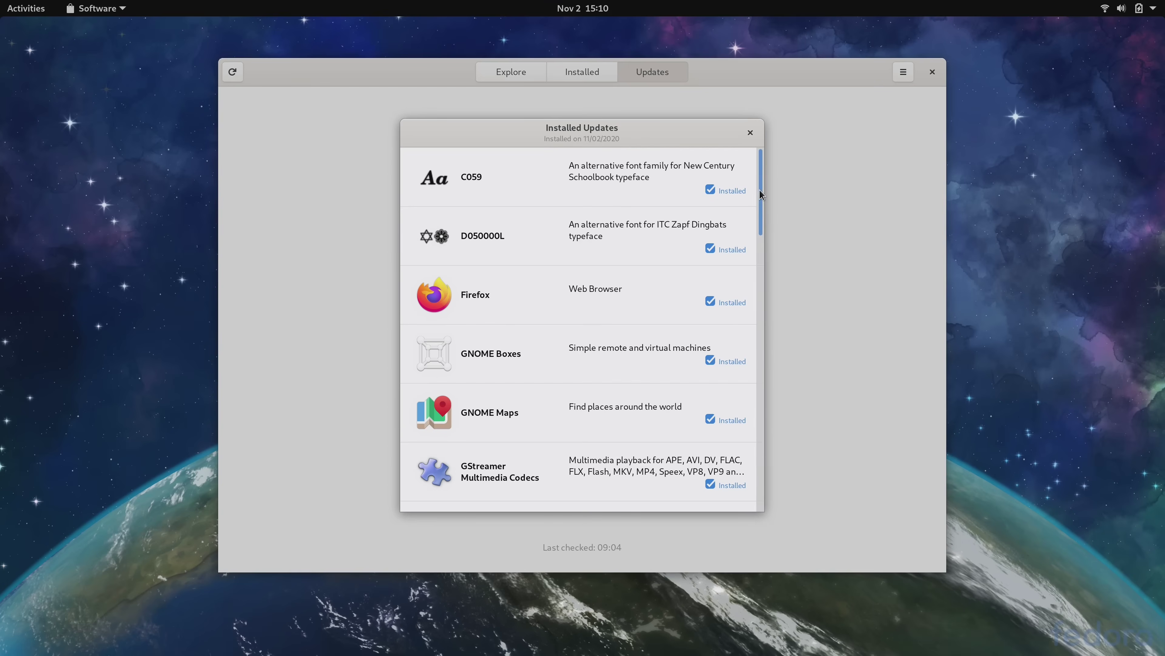
drag(763, 195, 763, 479)
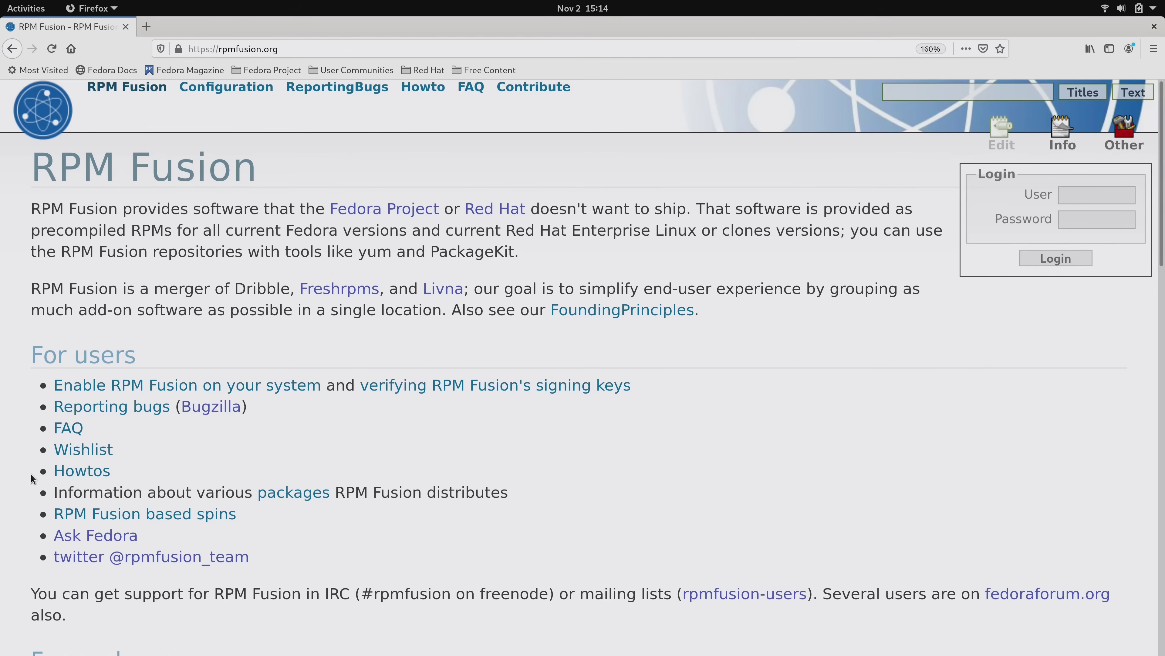
- Download rpmfusion-free-release-33.noarch.rpm from RPM Fusion's Configuration page and open it with Software Install
click(306, 390)
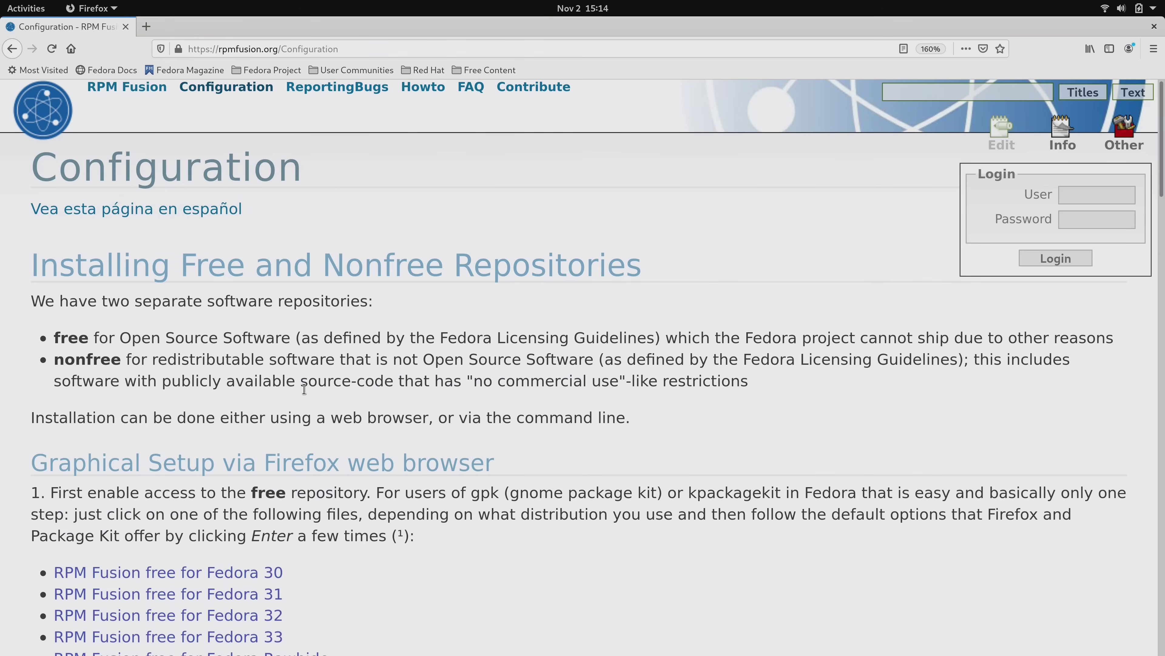
scroll(304, 389, down, 3)
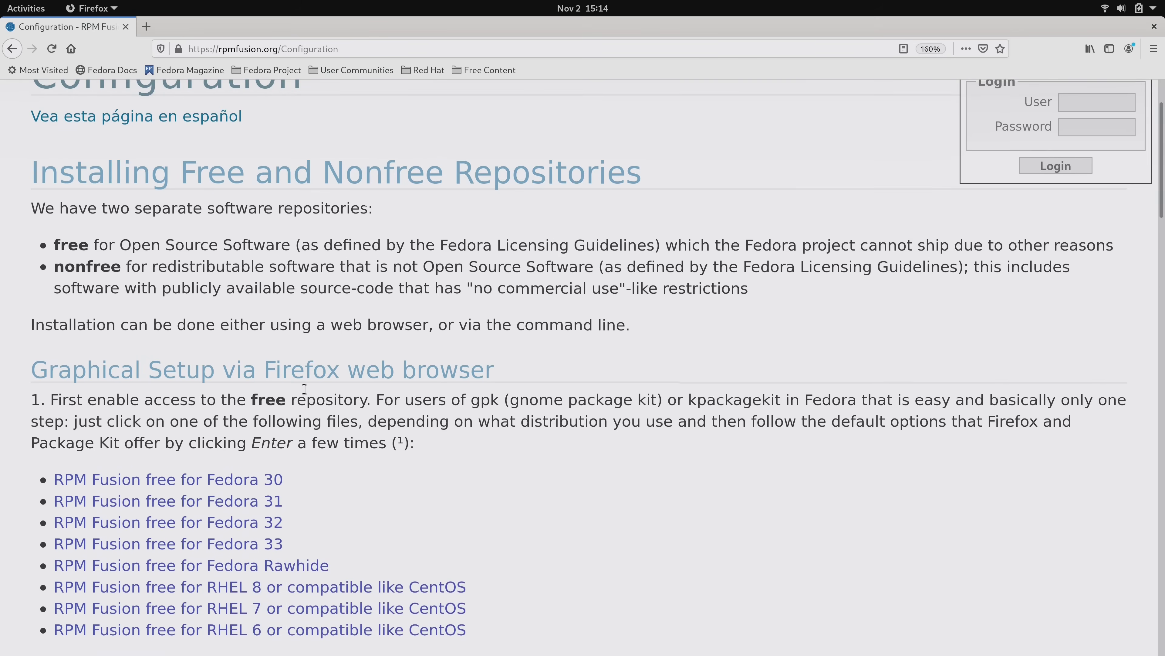
scroll(305, 389, down, 3)
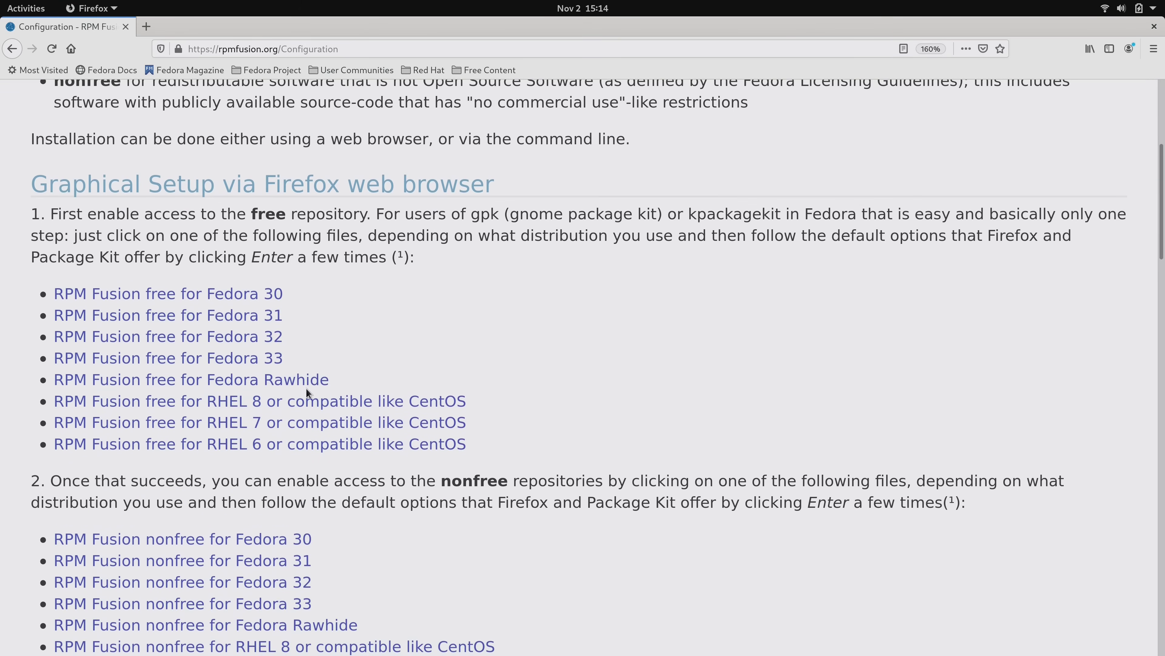
click(129, 365)
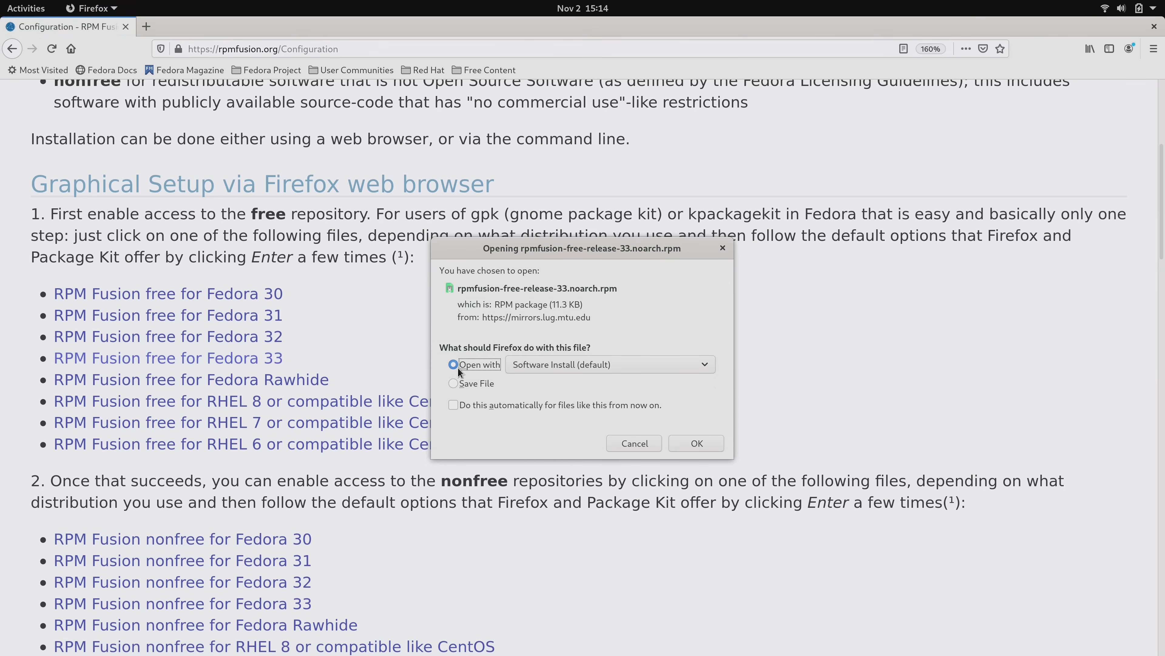
click(692, 447)
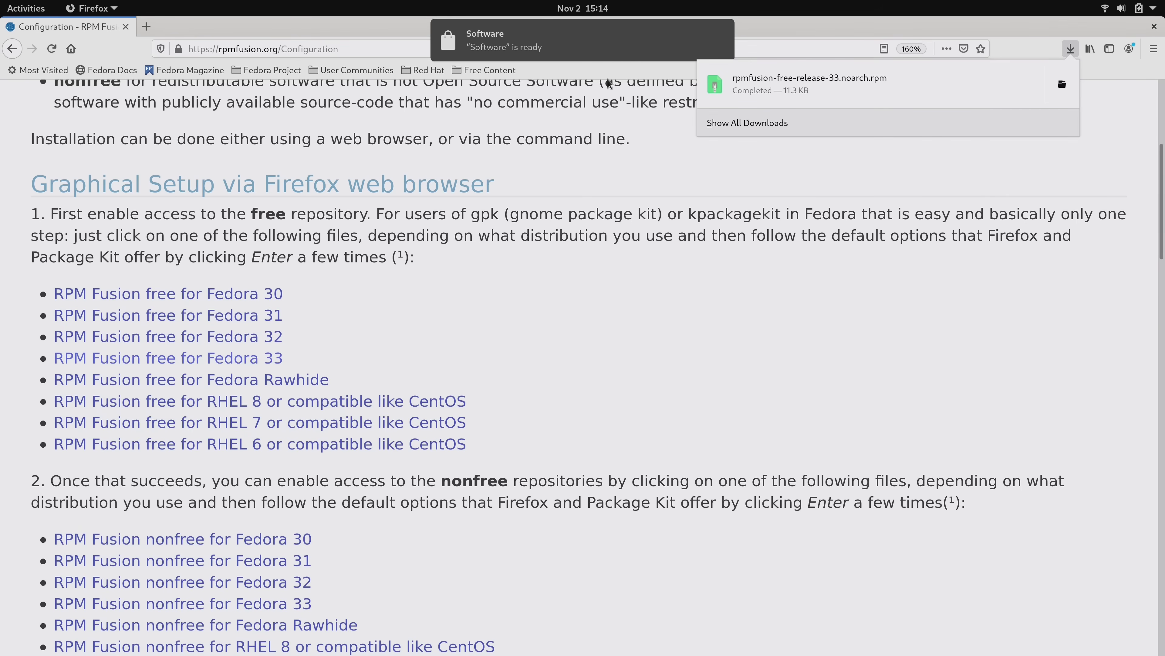
- Install the RPM Fusion Free 33-1 package in Software, authenticating with the administrator password
click(602, 45)
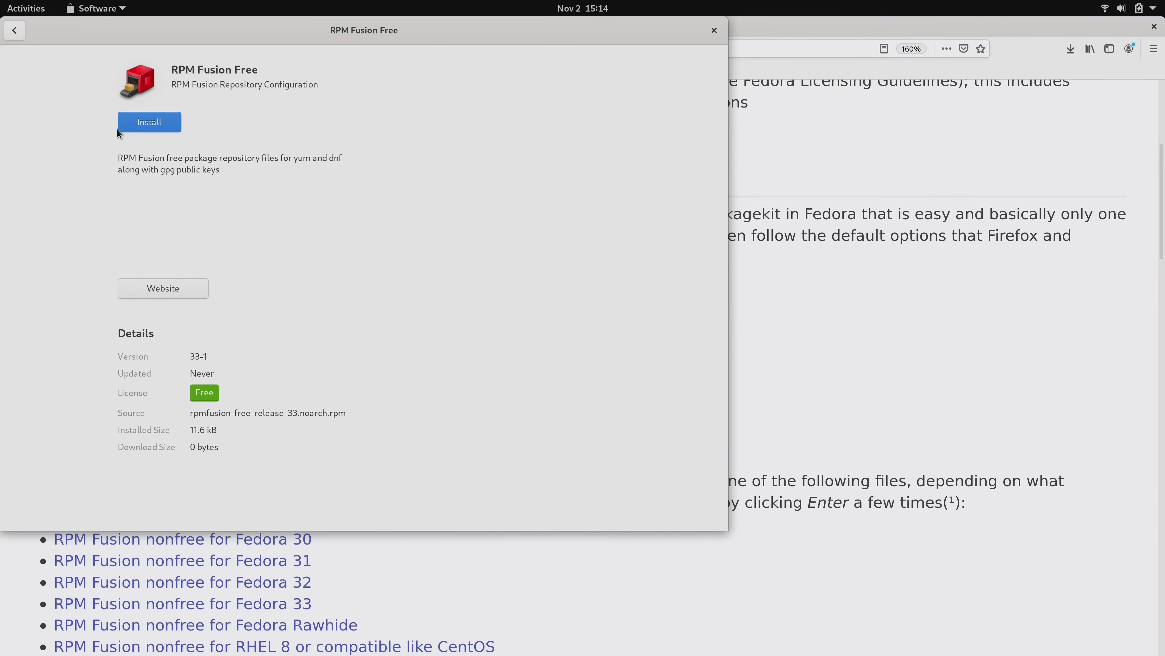
click(149, 128)
text(••)
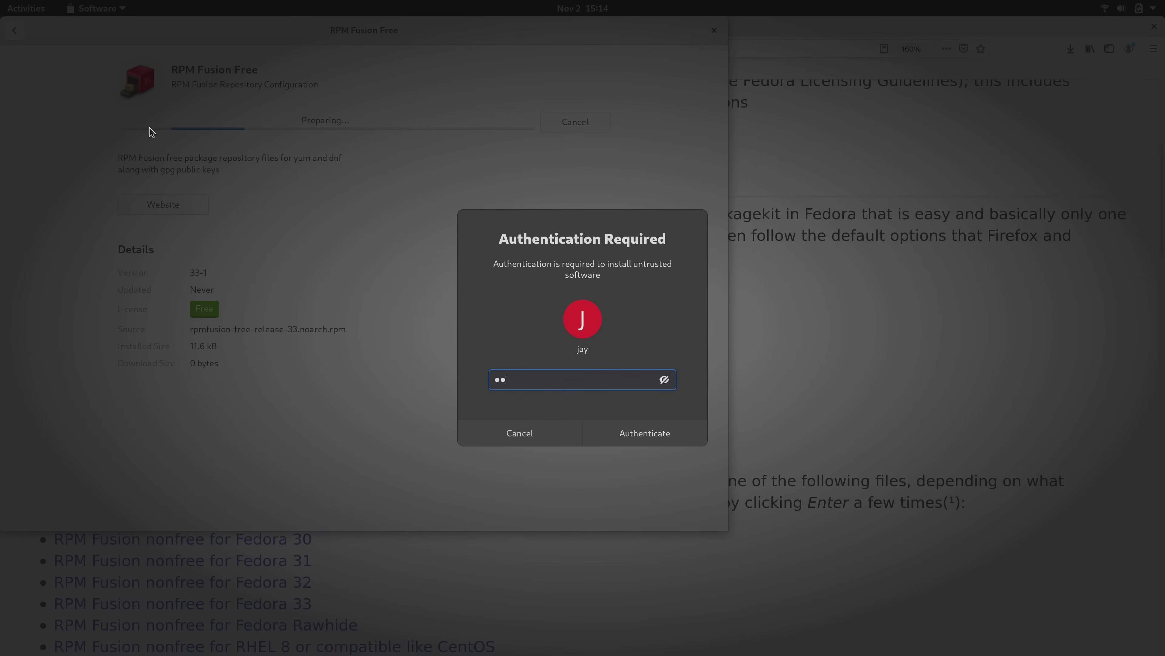
text(•••••••)
key(Return)
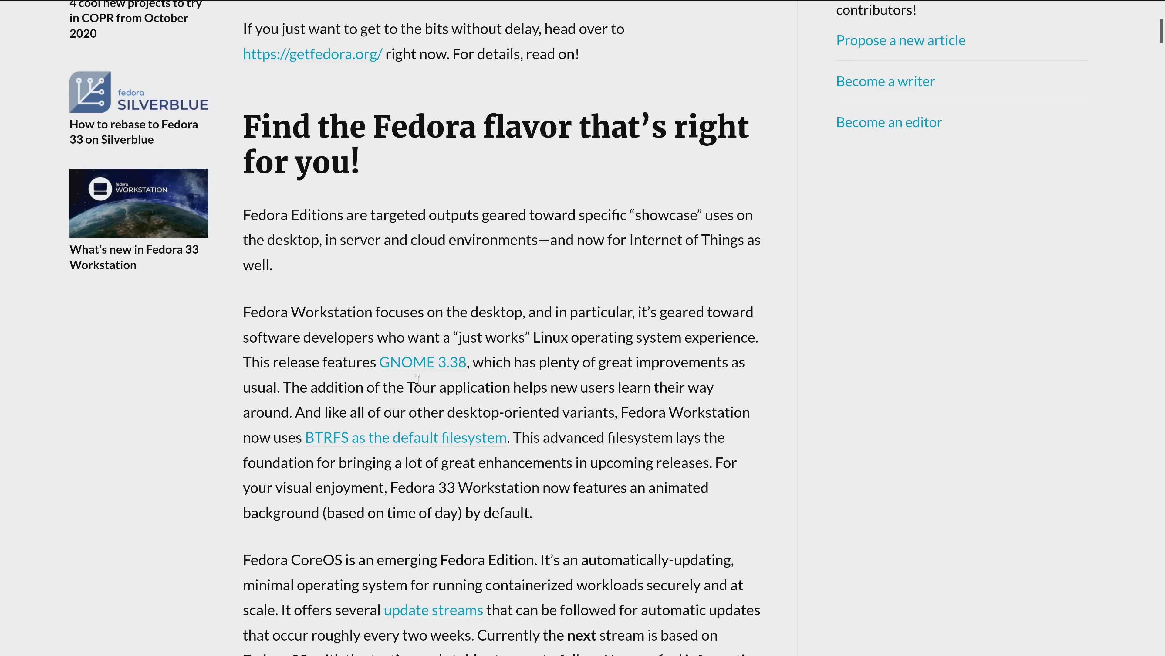
drag(453, 335, 530, 337)
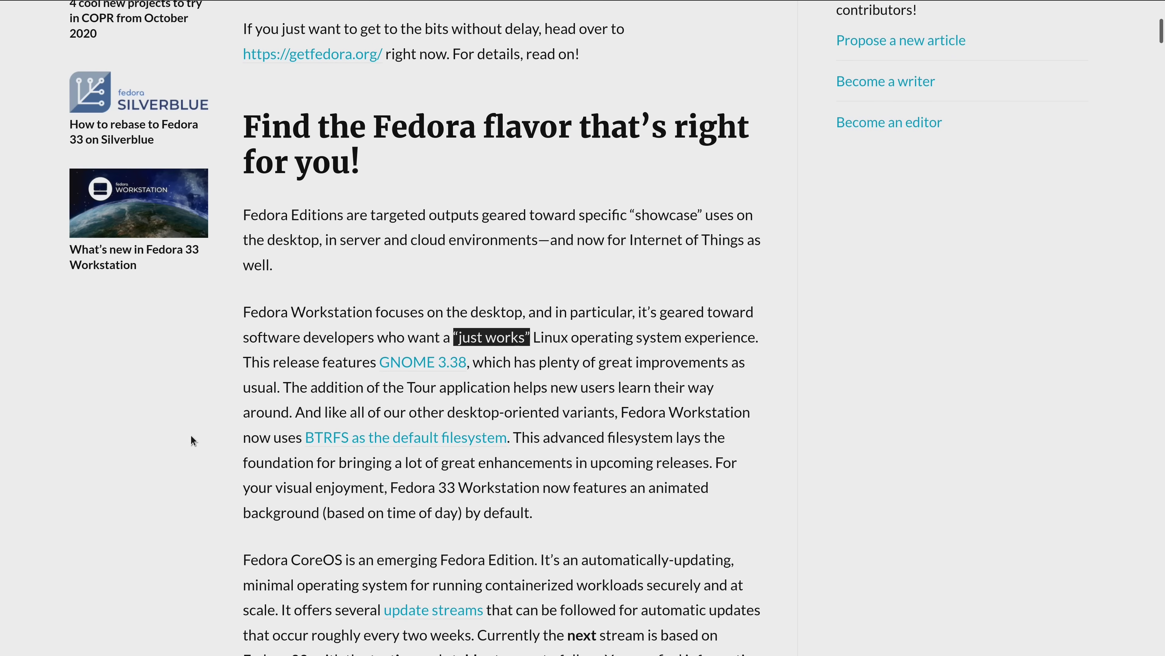
click(112, 461)
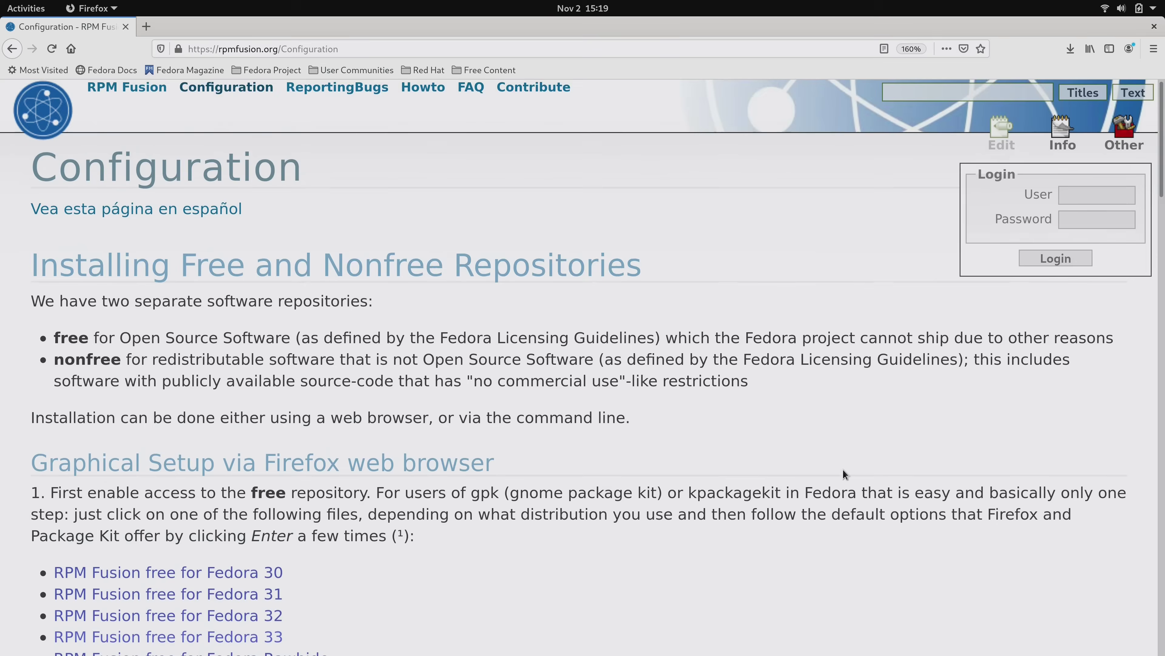
- Download the RPM Fusion nonfree package for Fedora 33 and open it with Software Install
scroll(844, 469, down, 5)
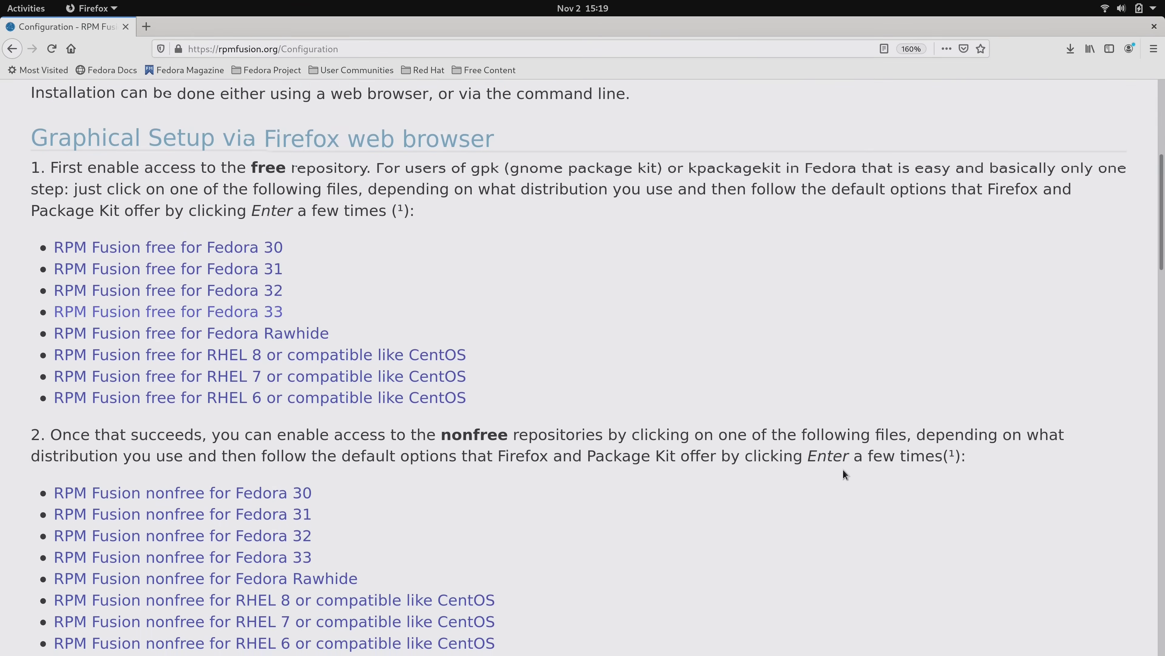
scroll(843, 469, down, 5)
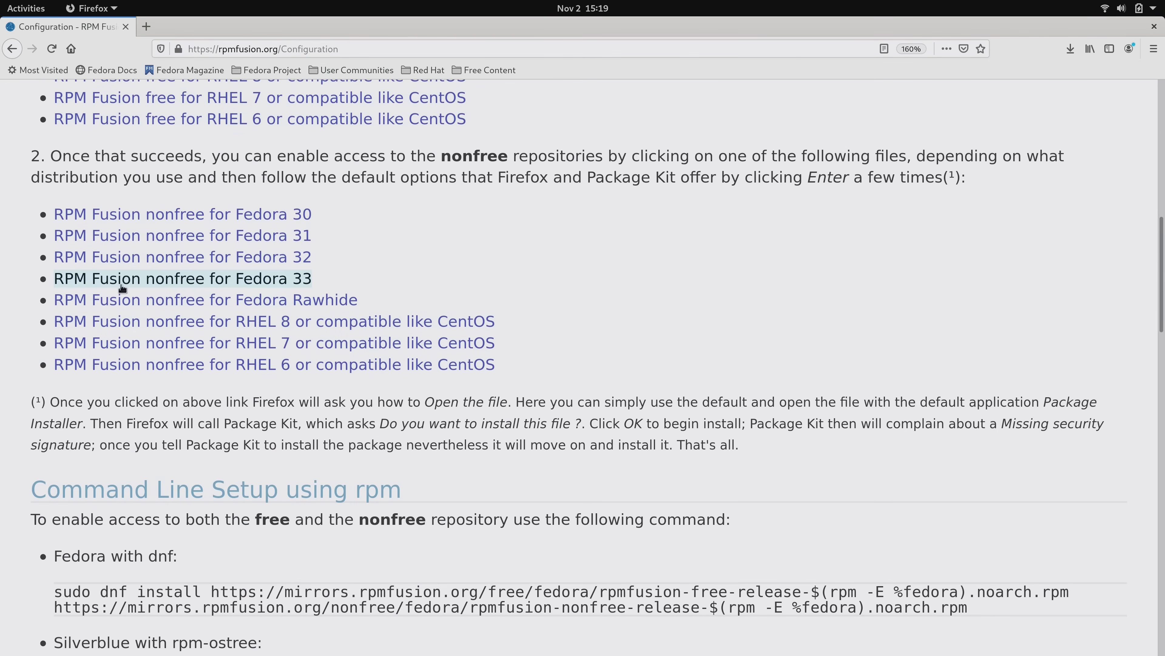
click(256, 281)
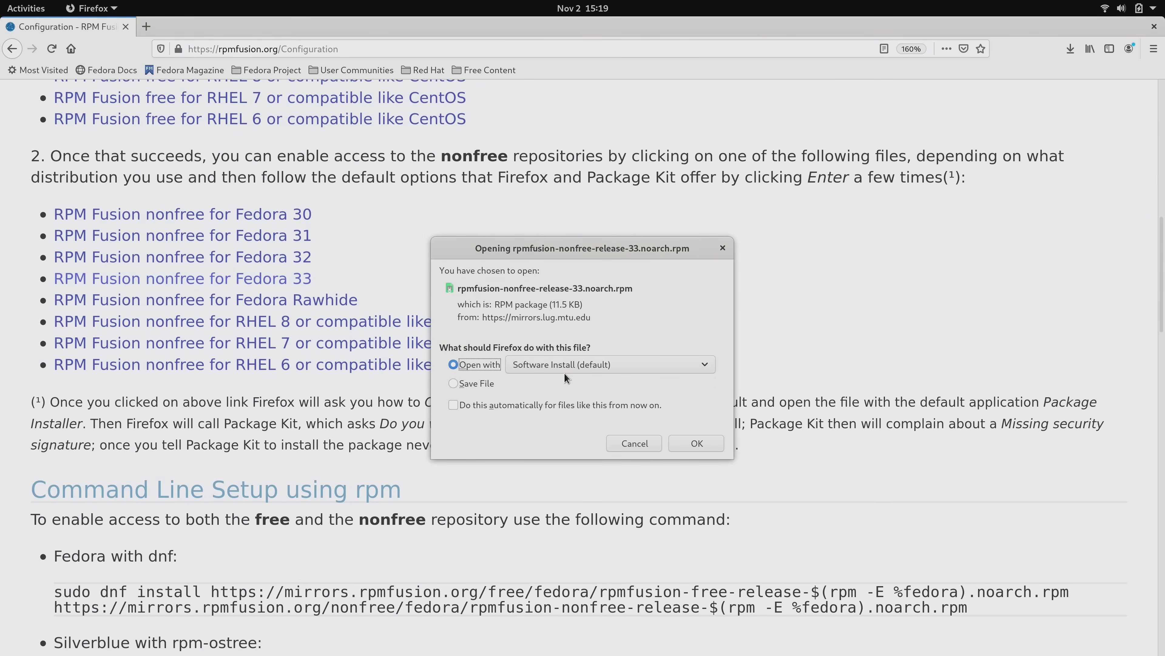
click(690, 444)
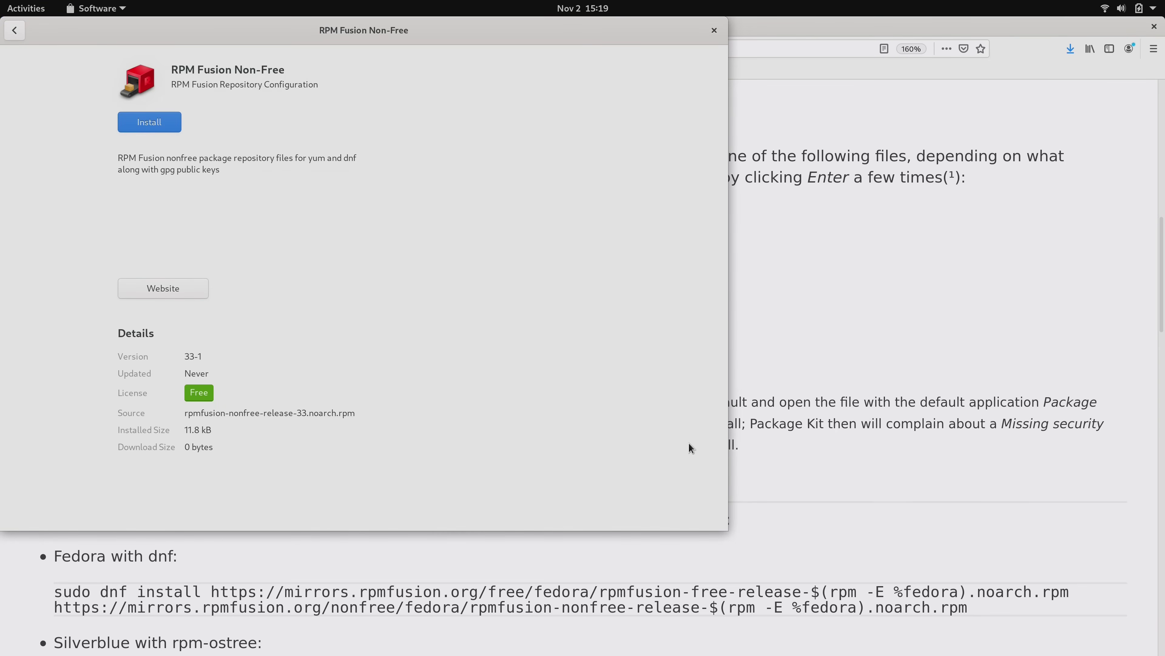
- Install the RPM Fusion Non-Free repository package, authenticating with the administrator password
click(170, 128)
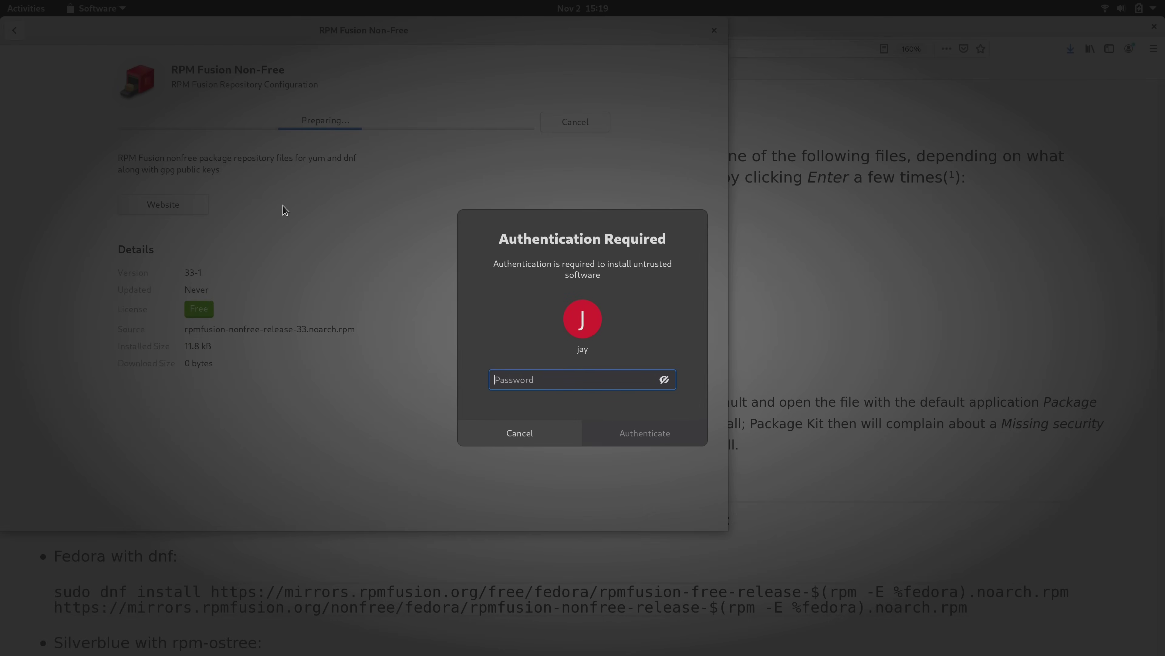
text(••••••••••)
key(Return)
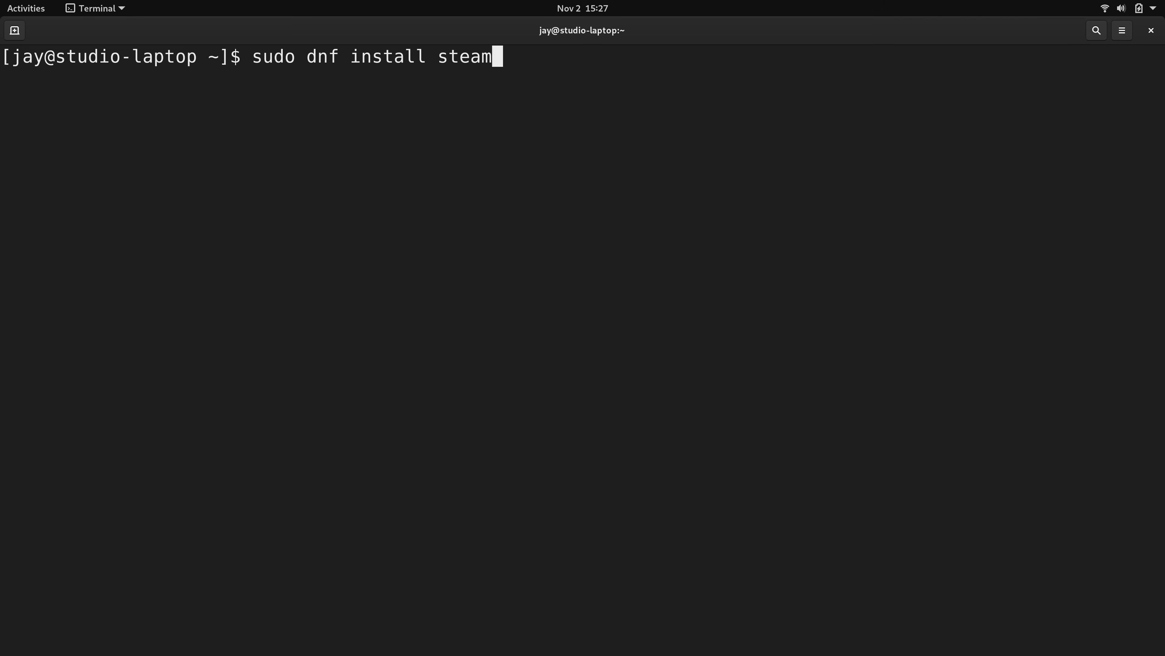
- Run sudo dnf install steam, enter the sudo password and approve the 163-package transaction with y
key(Return)
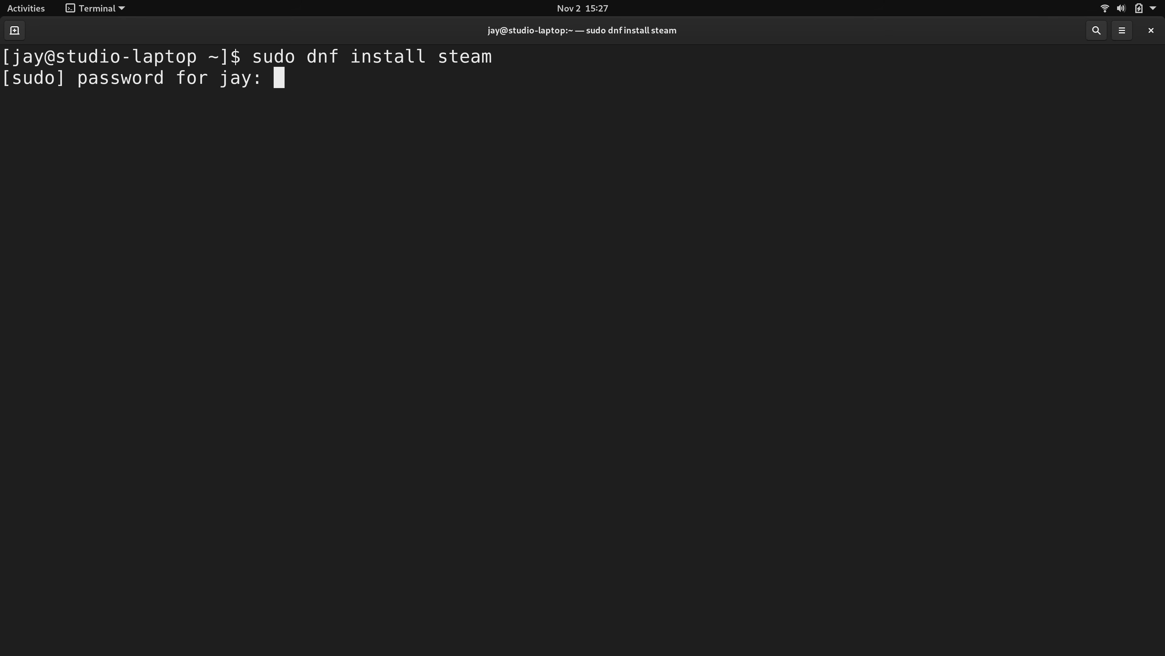
key(Return)
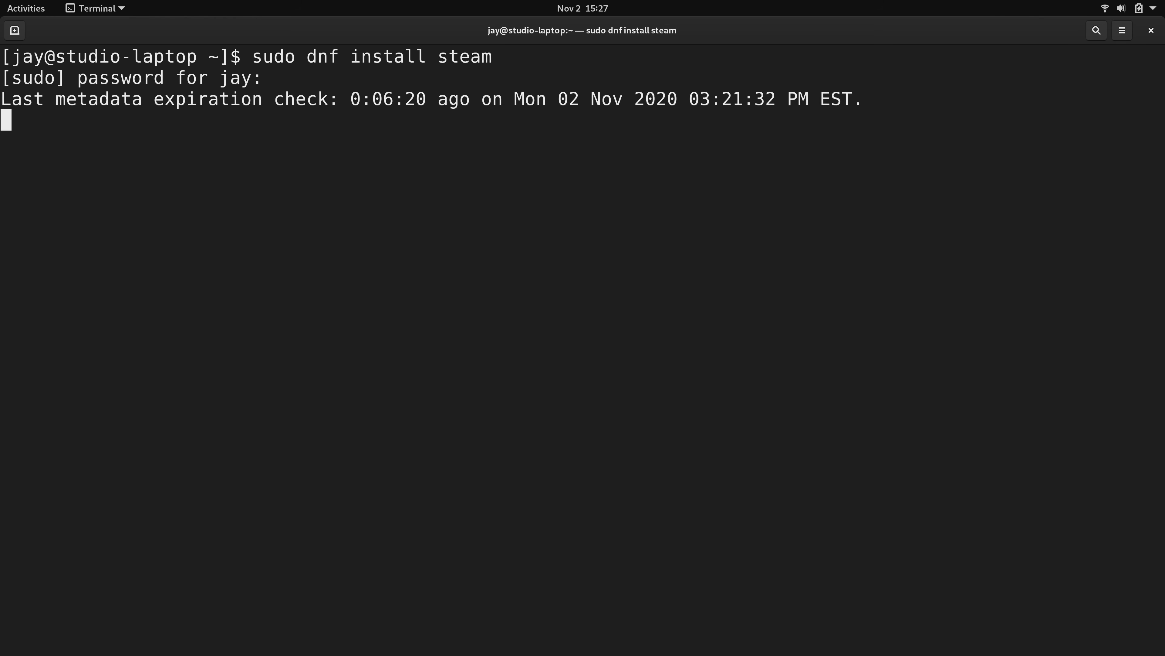
text(y)
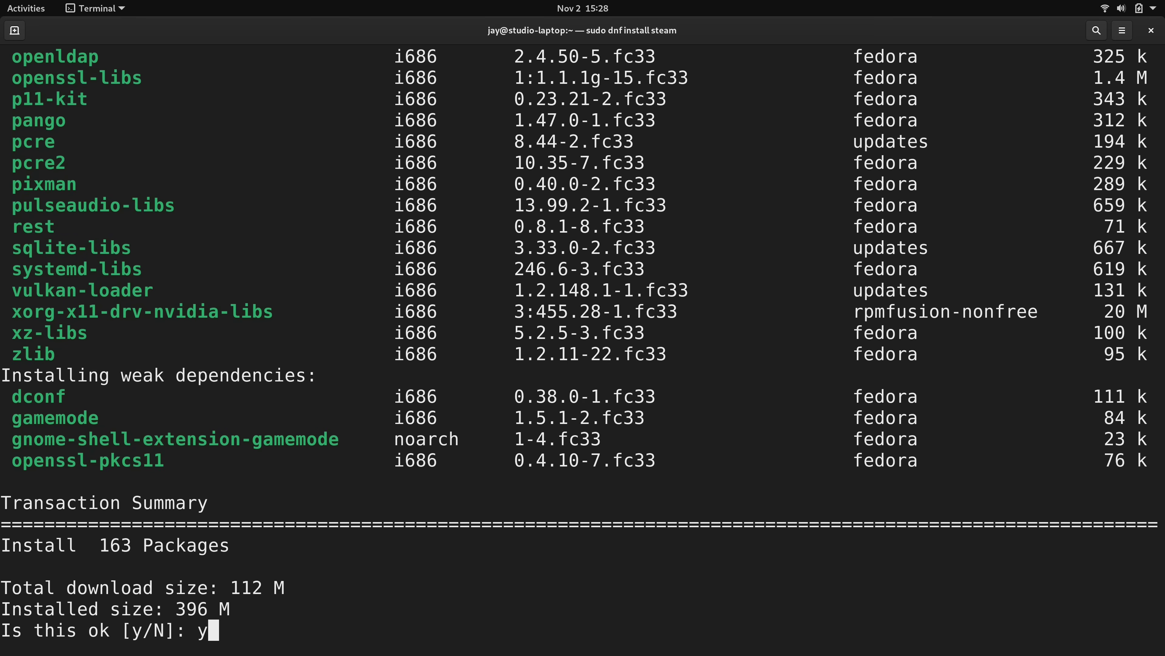
key(Return)
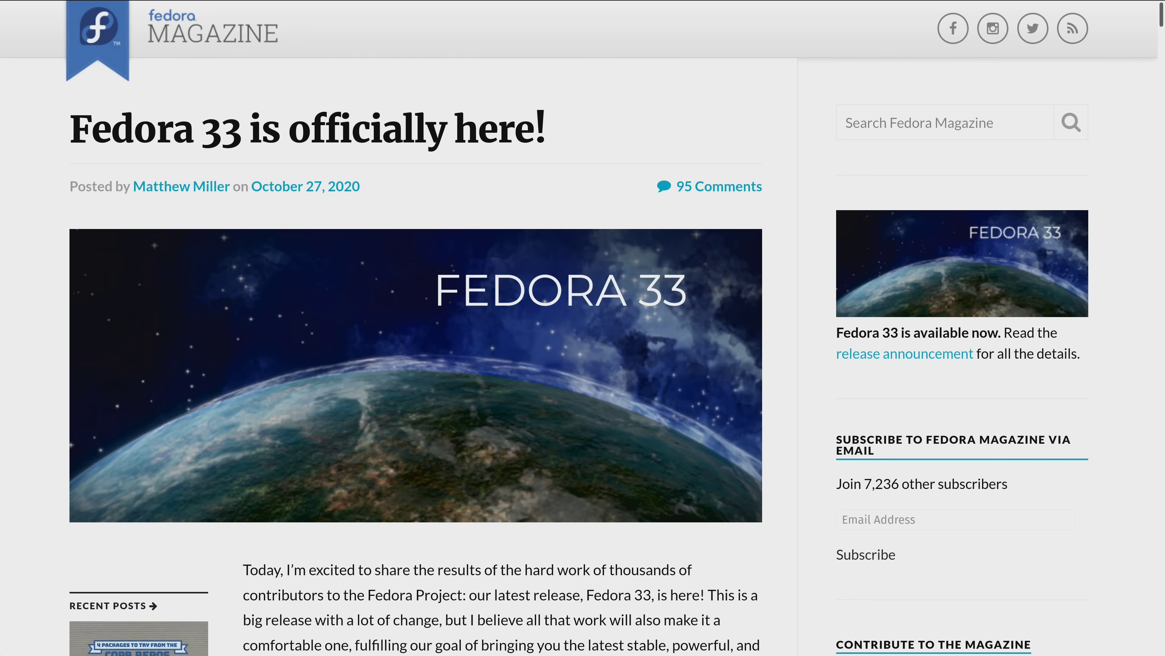
scroll(583, 328, down, 10)
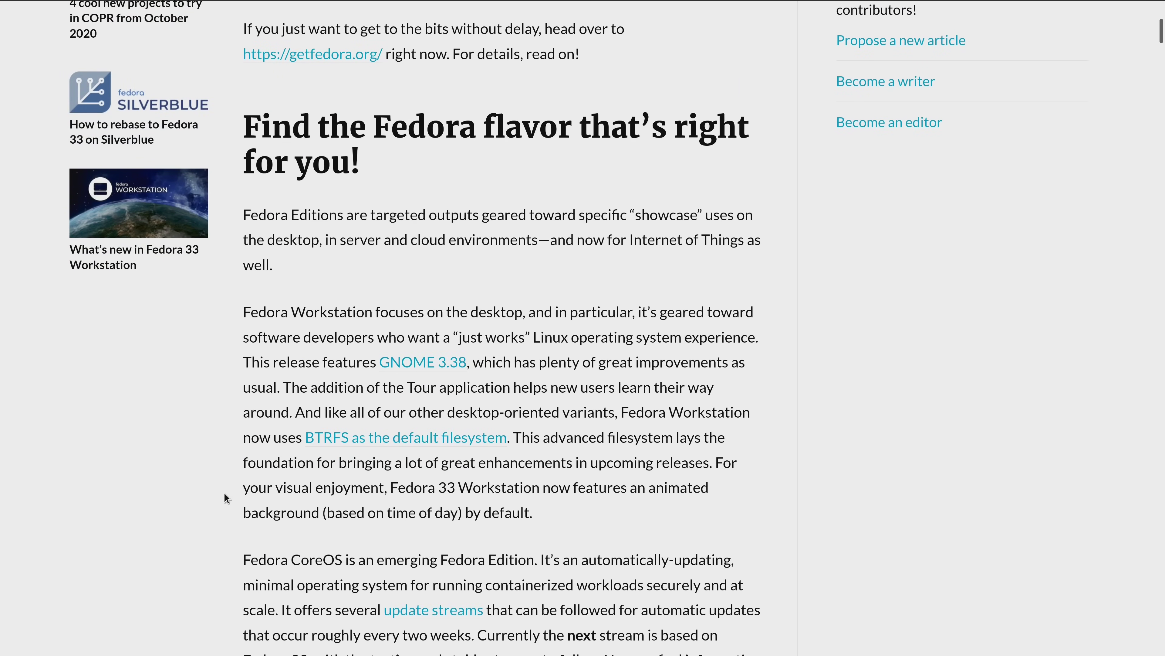
- Highlight the phrase "just works" in the Fedora Magazine article, then clear the selection
drag(453, 337, 524, 338)
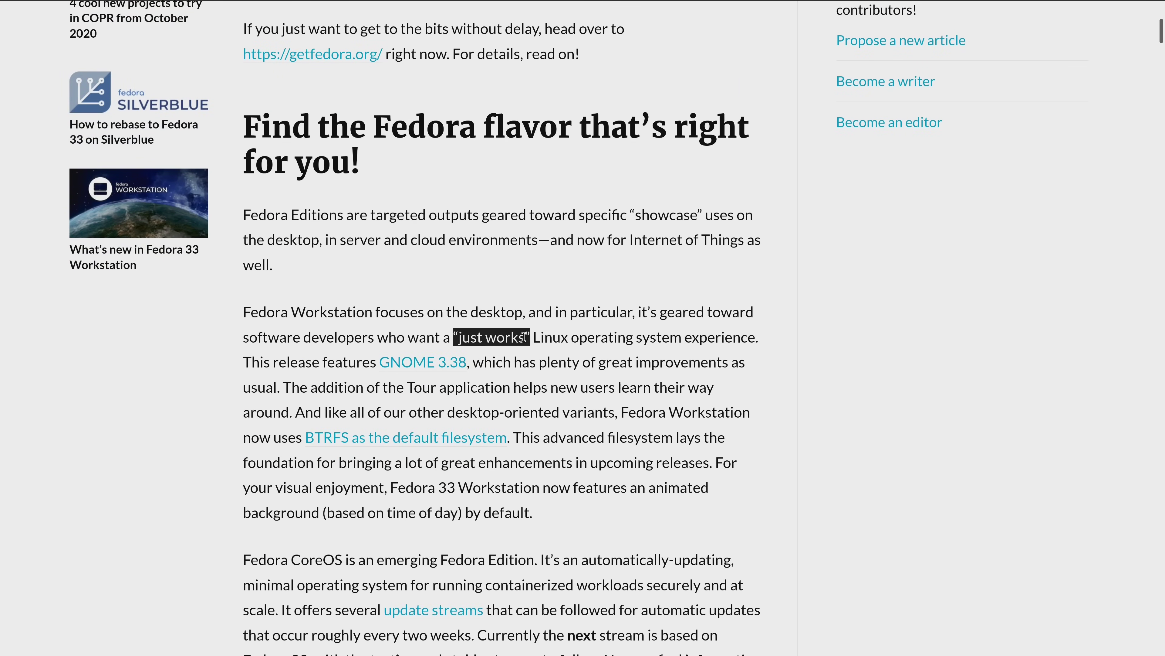
click(115, 467)
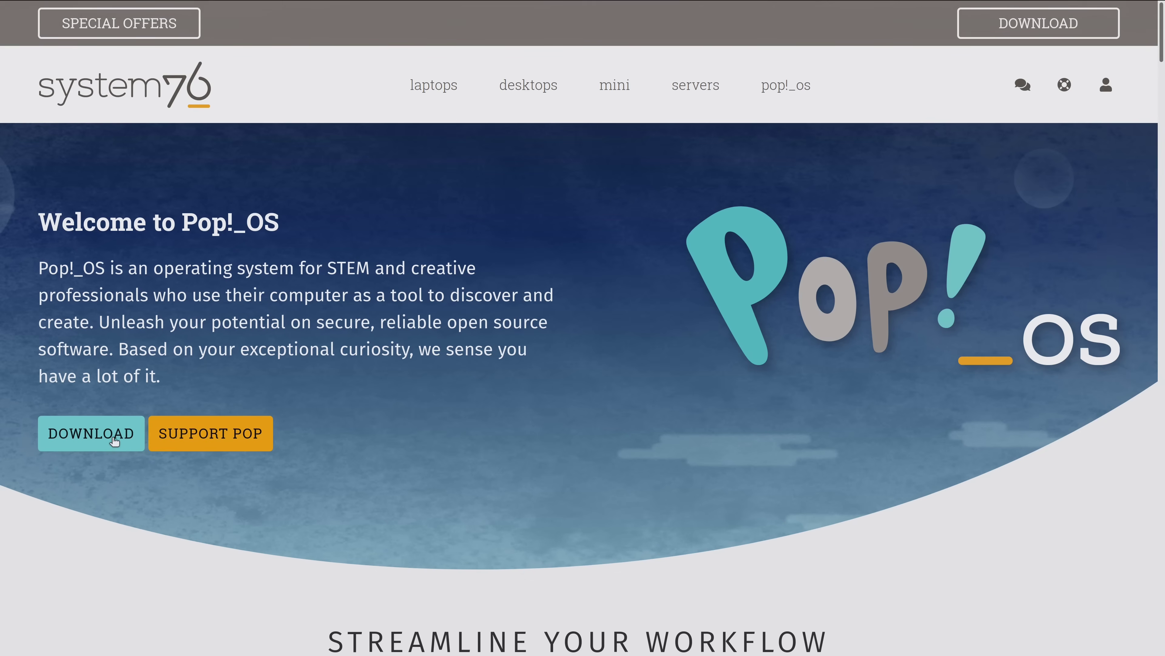
- Show the Pop!_OS 20.10 download options including the NVIDIA ISO, then bring up Ubuntu's application grid
click(114, 439)
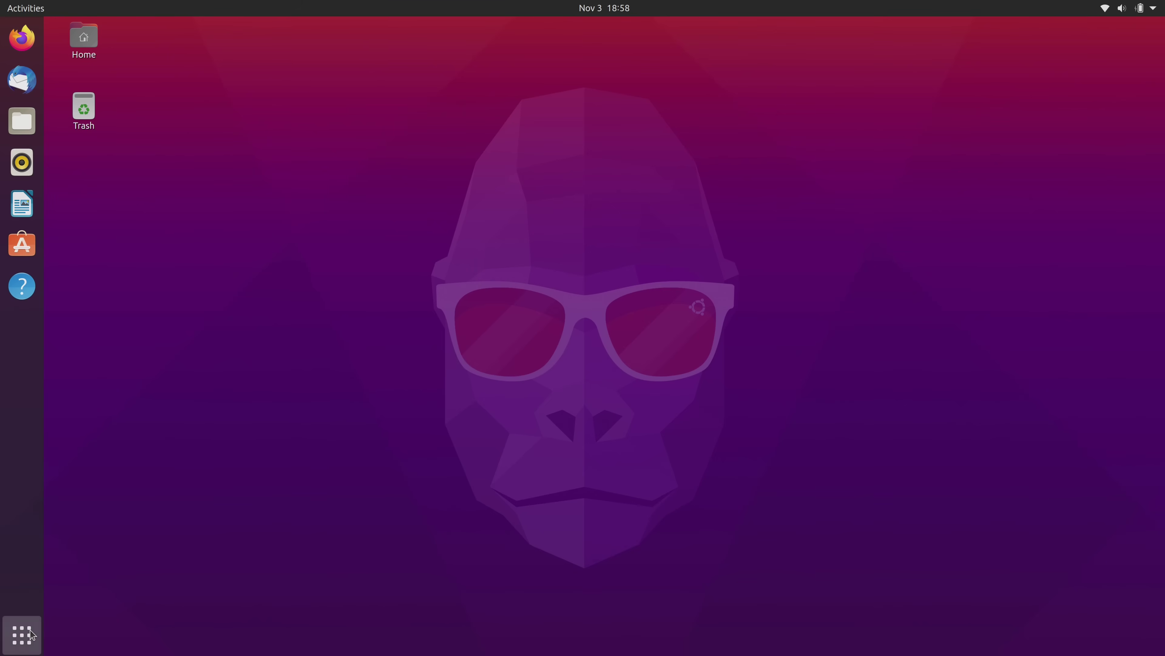
click(30, 633)
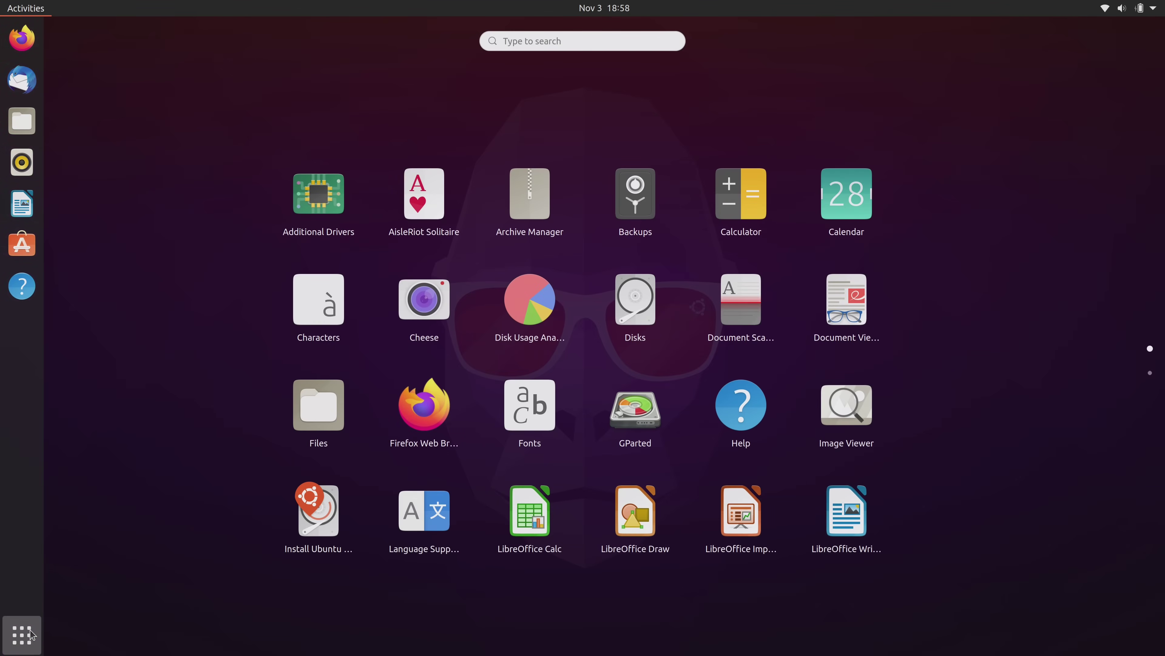
- Apply the nvidia-driver-455 (proprietary, tested) driver in Additional Drivers, then type sudo dnf install akmod-nvidia
click(321, 208)
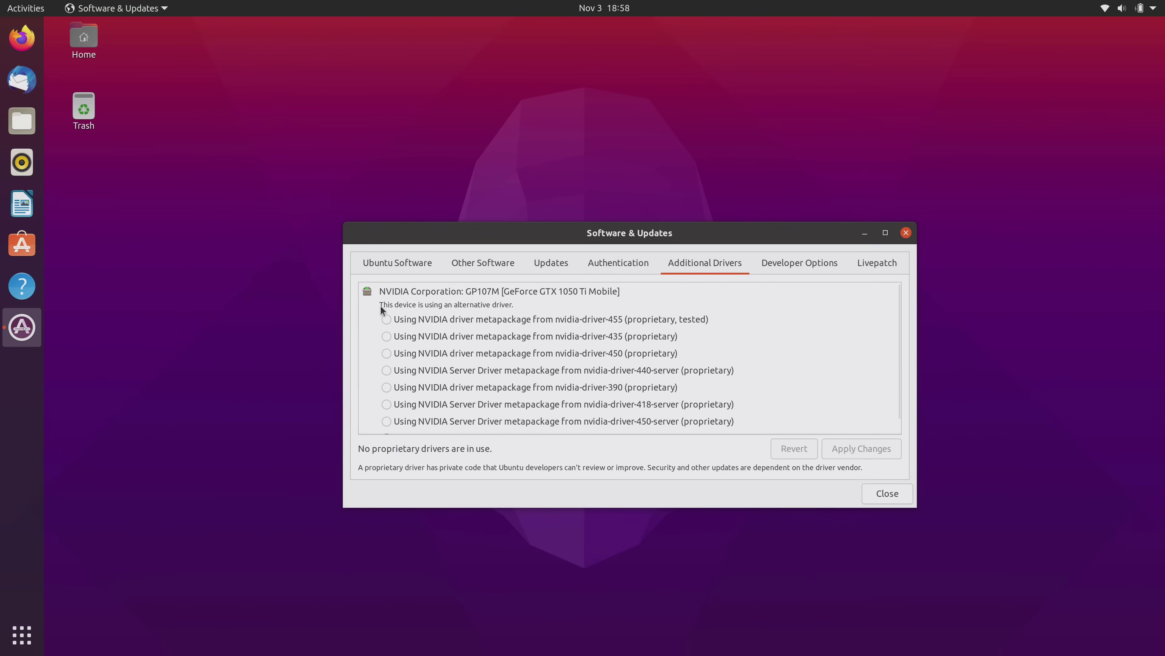
click(386, 319)
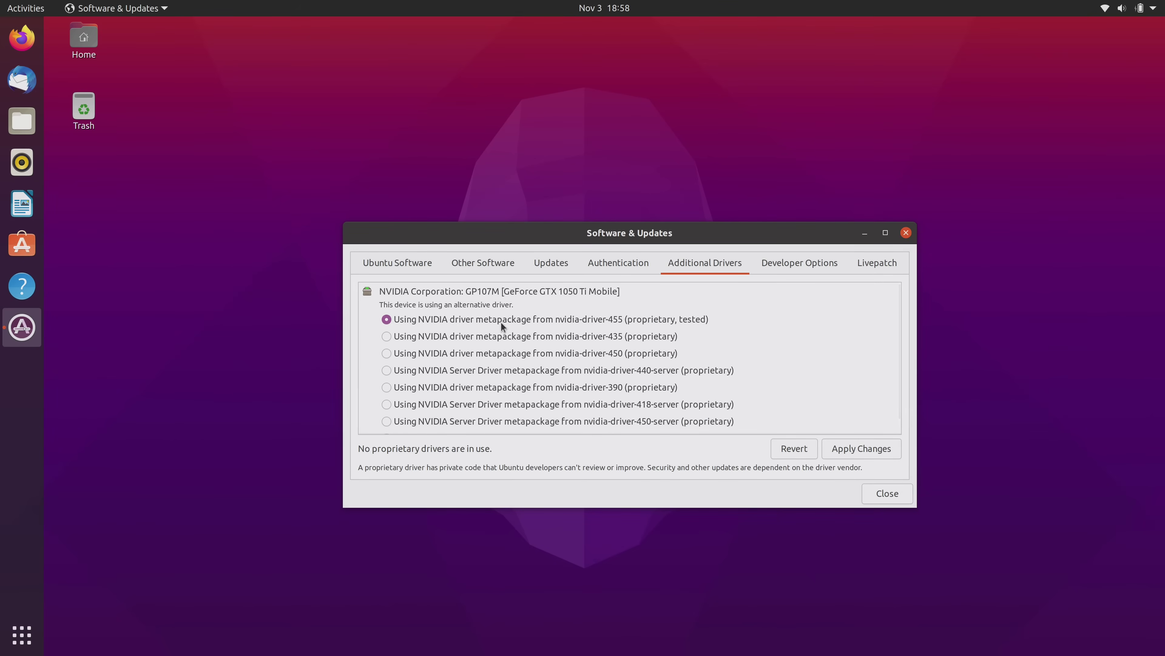
click(863, 449)
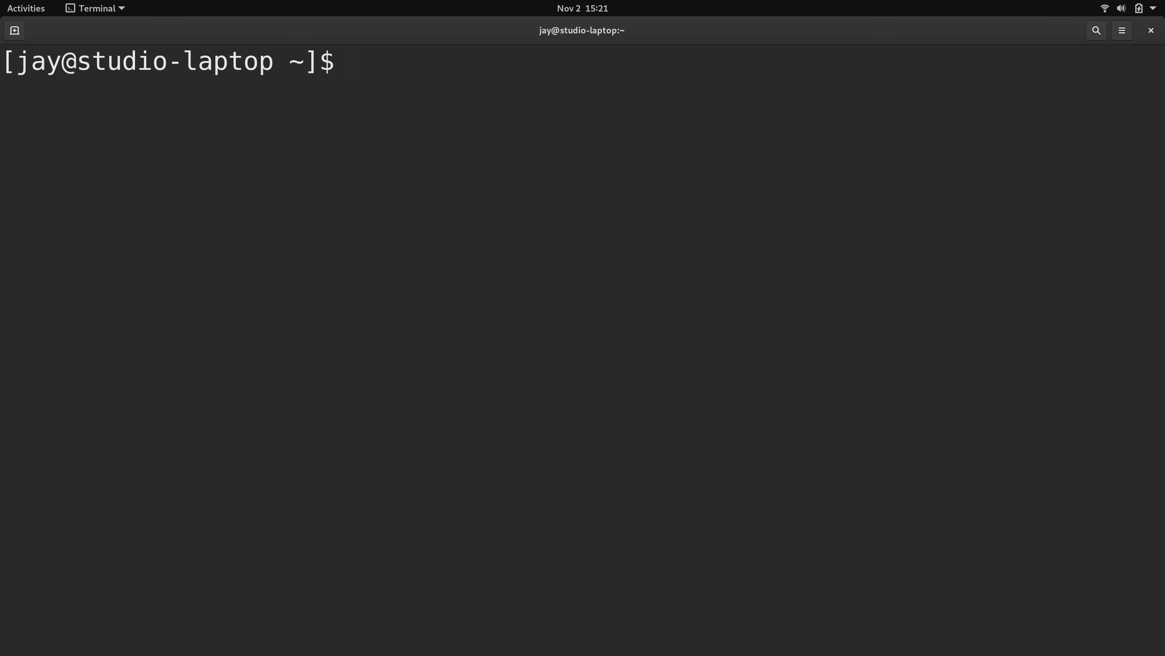
text(sudo )
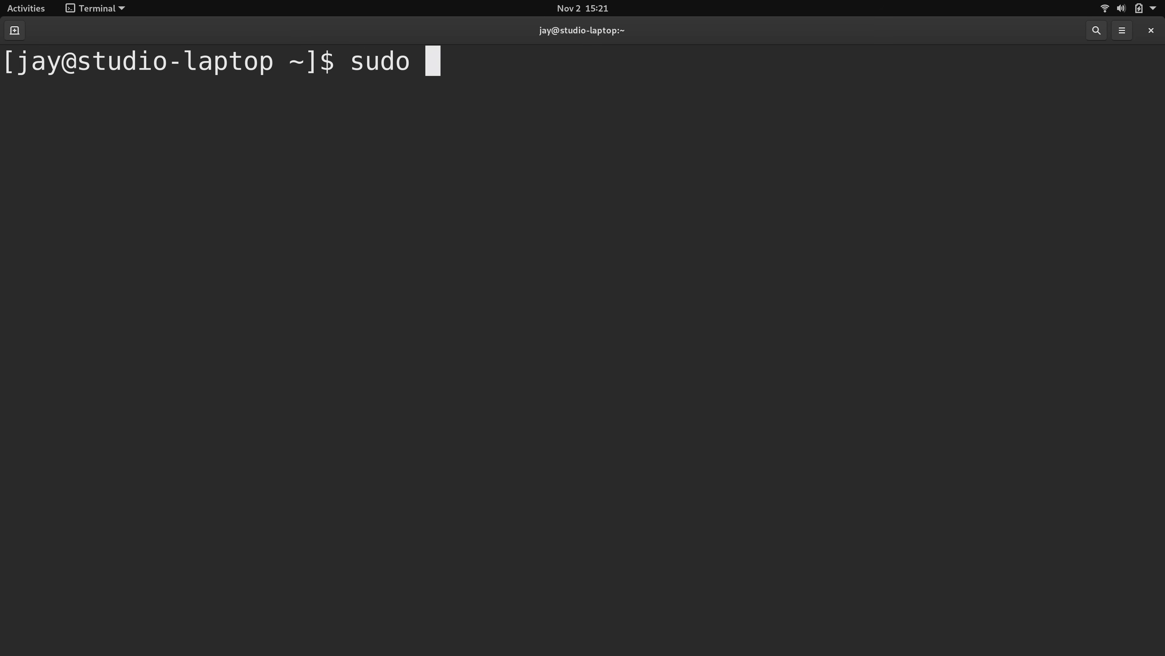
text(dnf install ak)
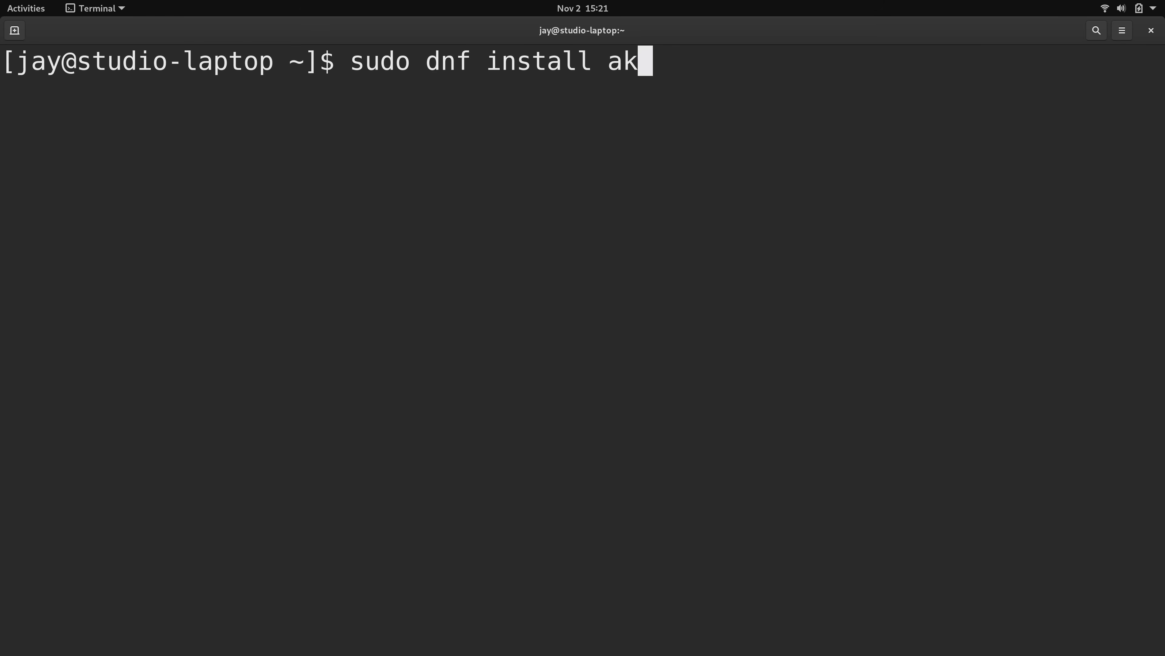
text(mod-nvidia)
- Install akmod-nvidia with its 45 packages, answering y and accepting the RPM Fusion GPG key
key(Return)
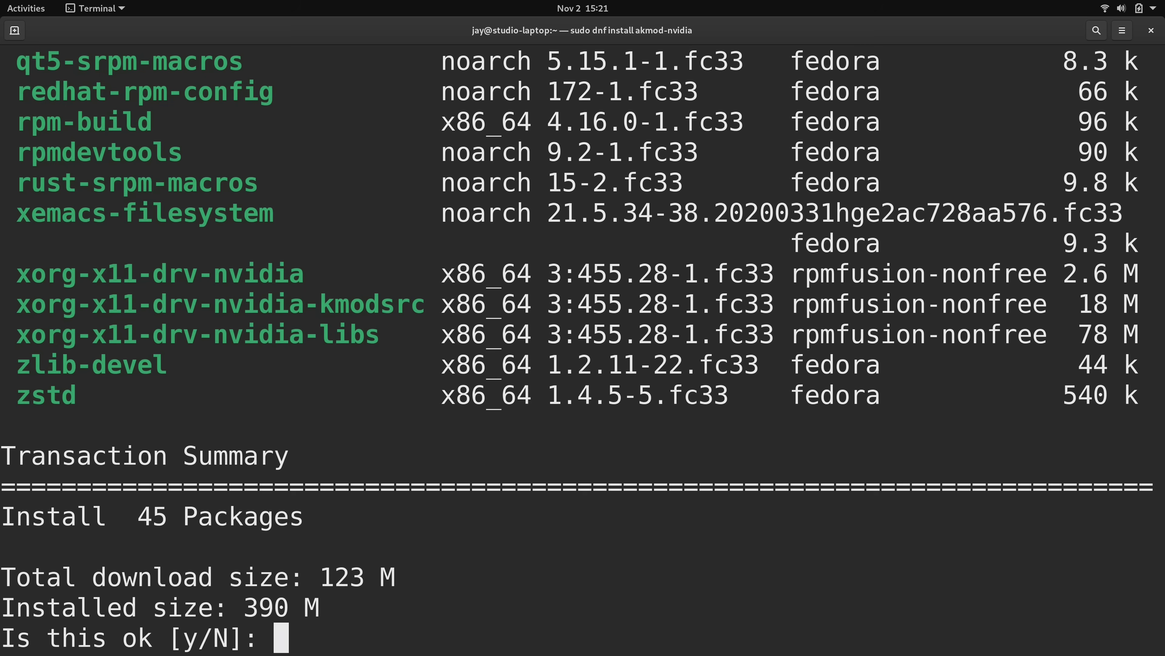
text(y)
key(Return)
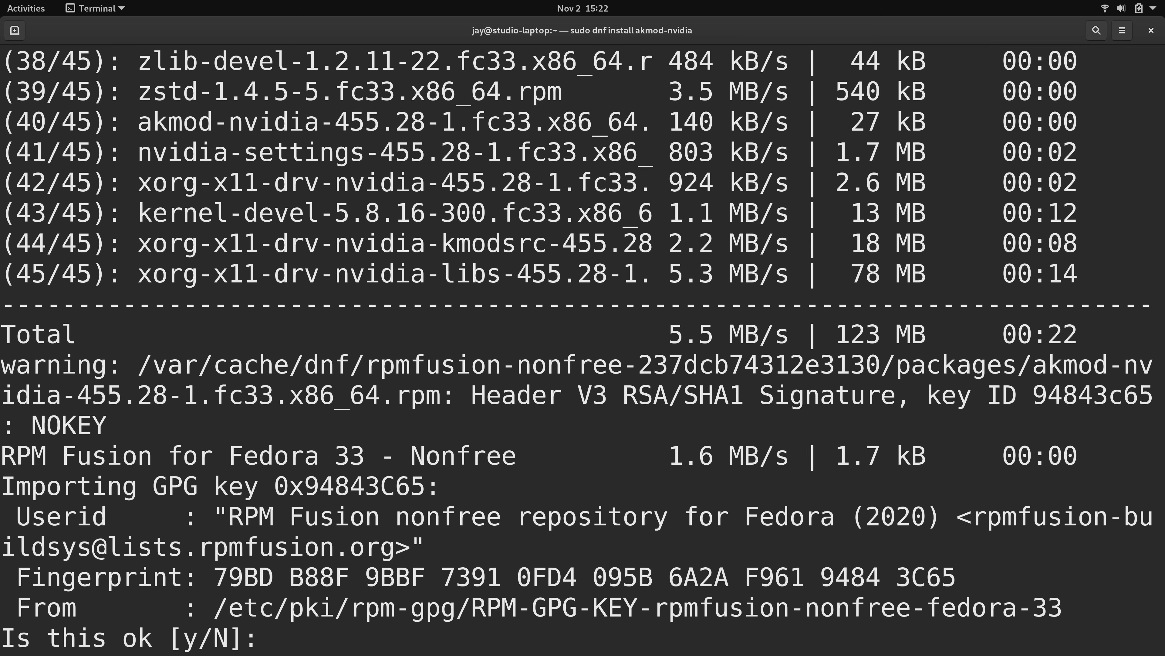
text(y)
key(Return)
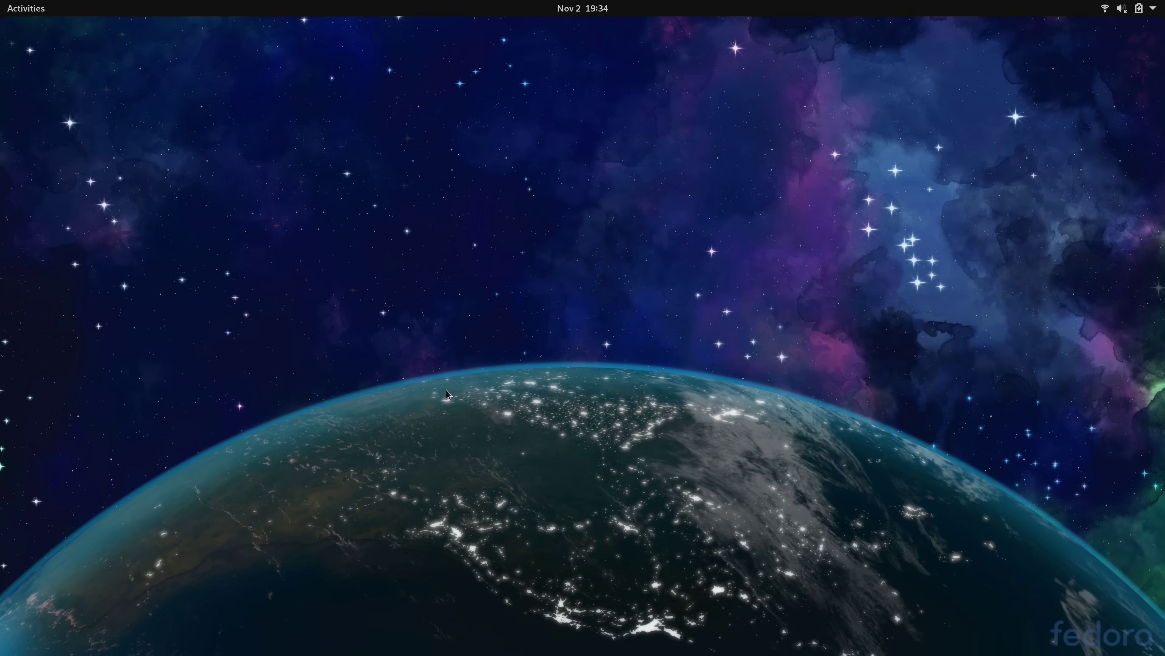
key(super)
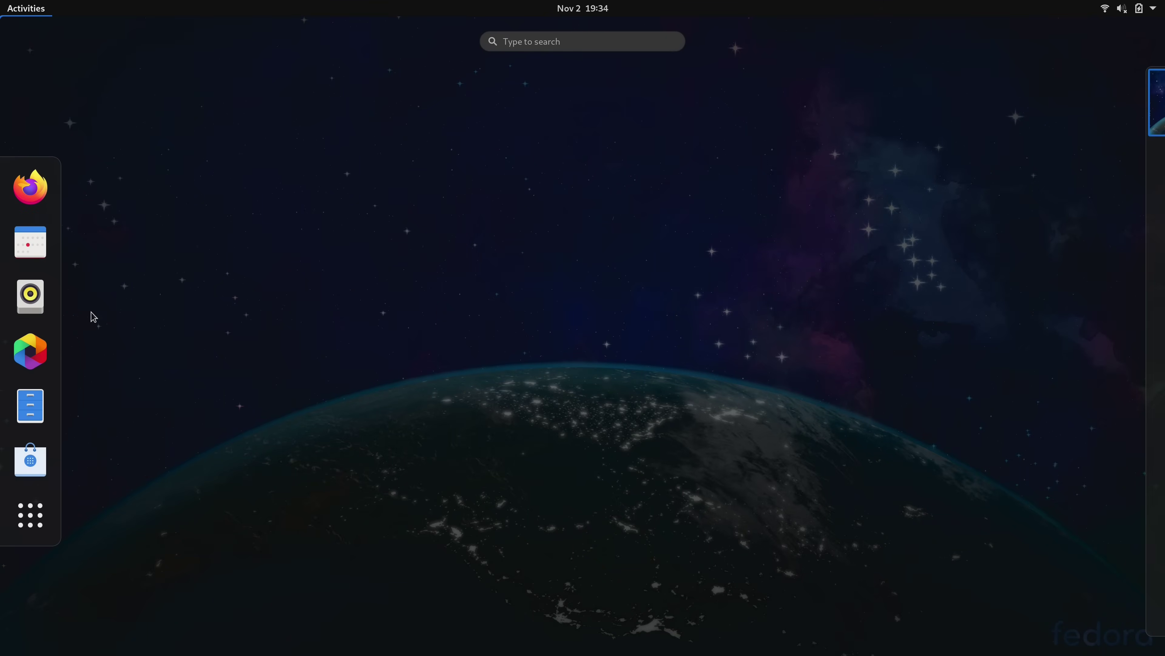
- Launch Files, Firefox, Photos and GNOME Software from the dash
click(32, 404)
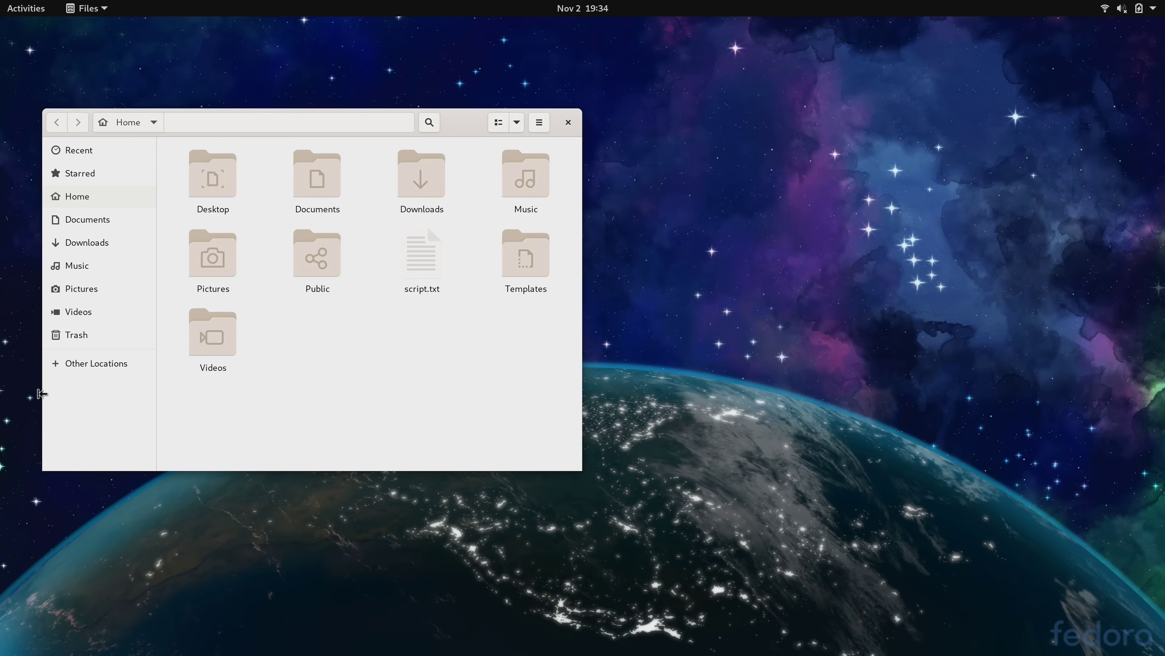
key(super)
click(28, 187)
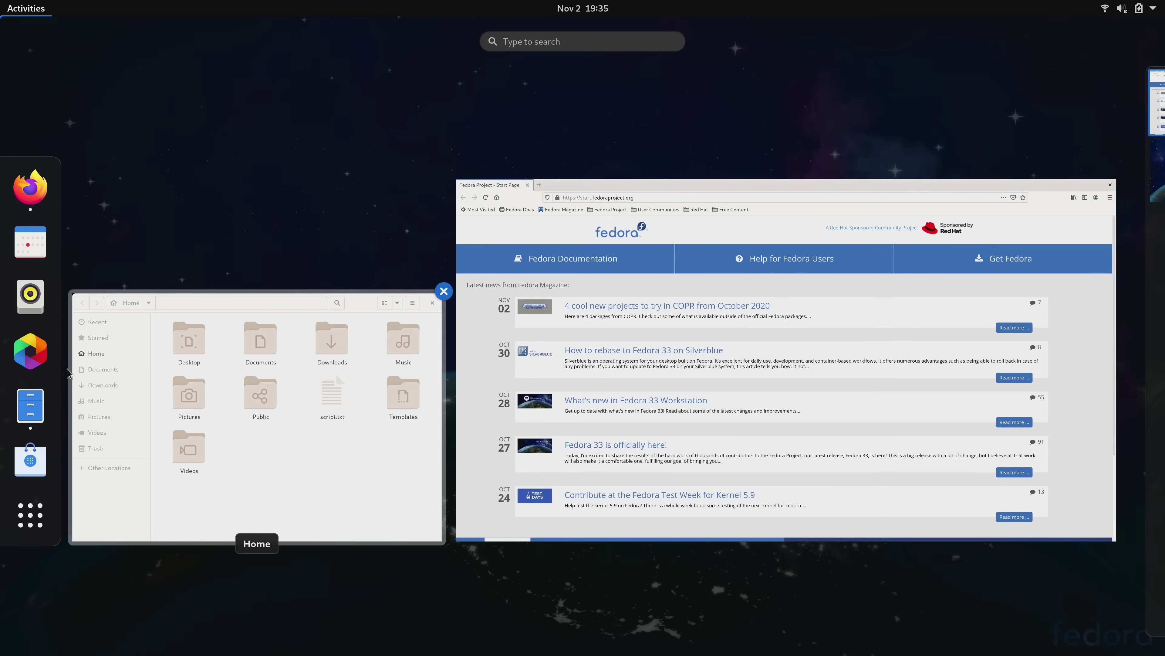
click(43, 356)
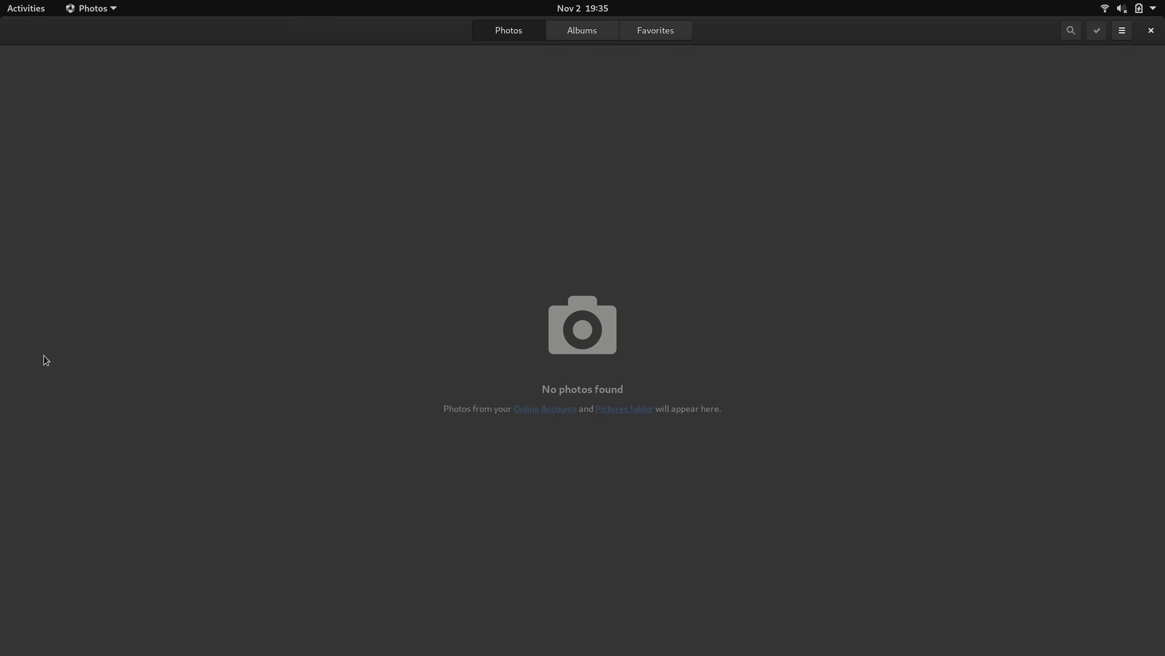
key(super)
click(27, 449)
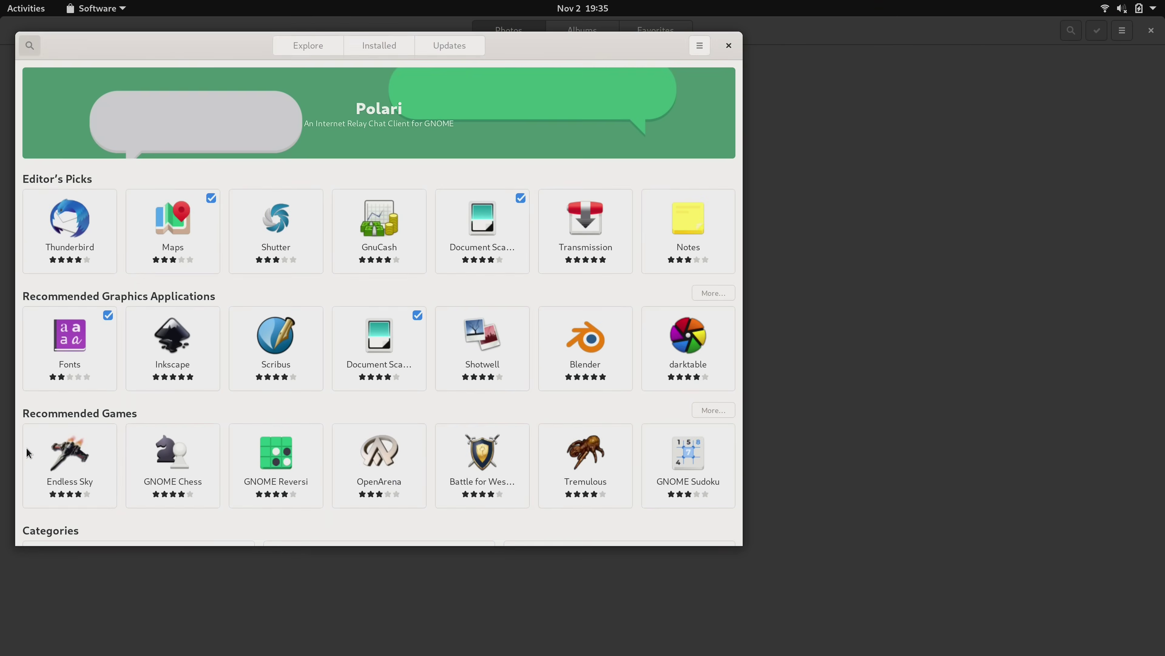
- Bring Photos forward, then move the Software and Firefox windows onto their own workspaces
key(super)
click(687, 412)
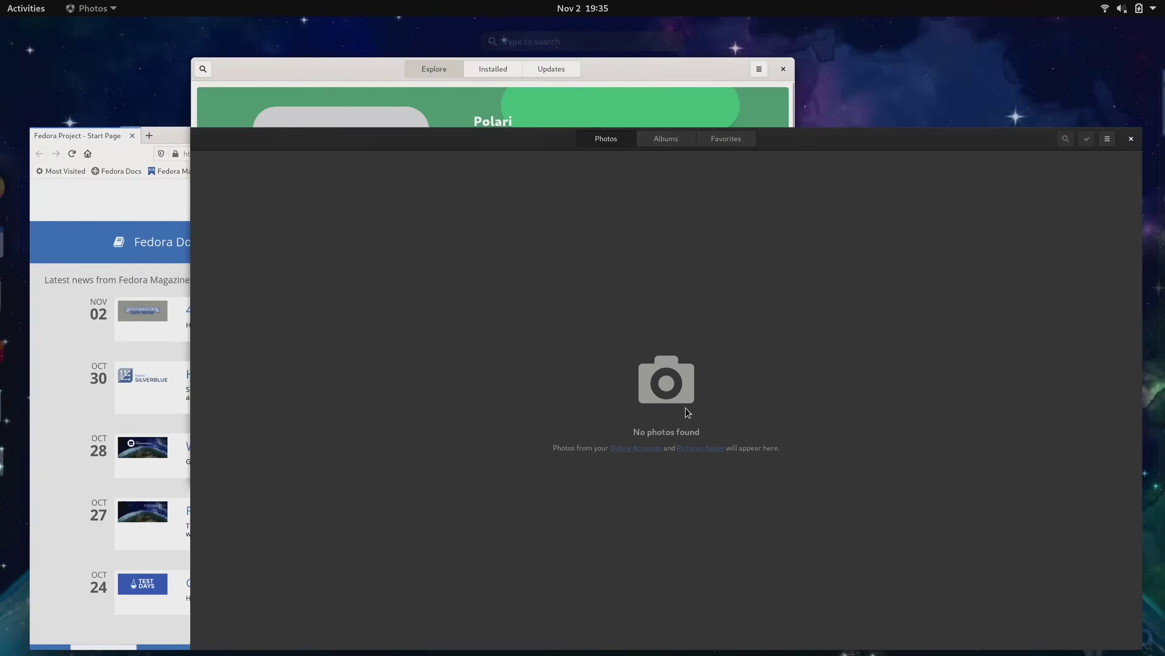
key(super)
drag(702, 265, 1083, 170)
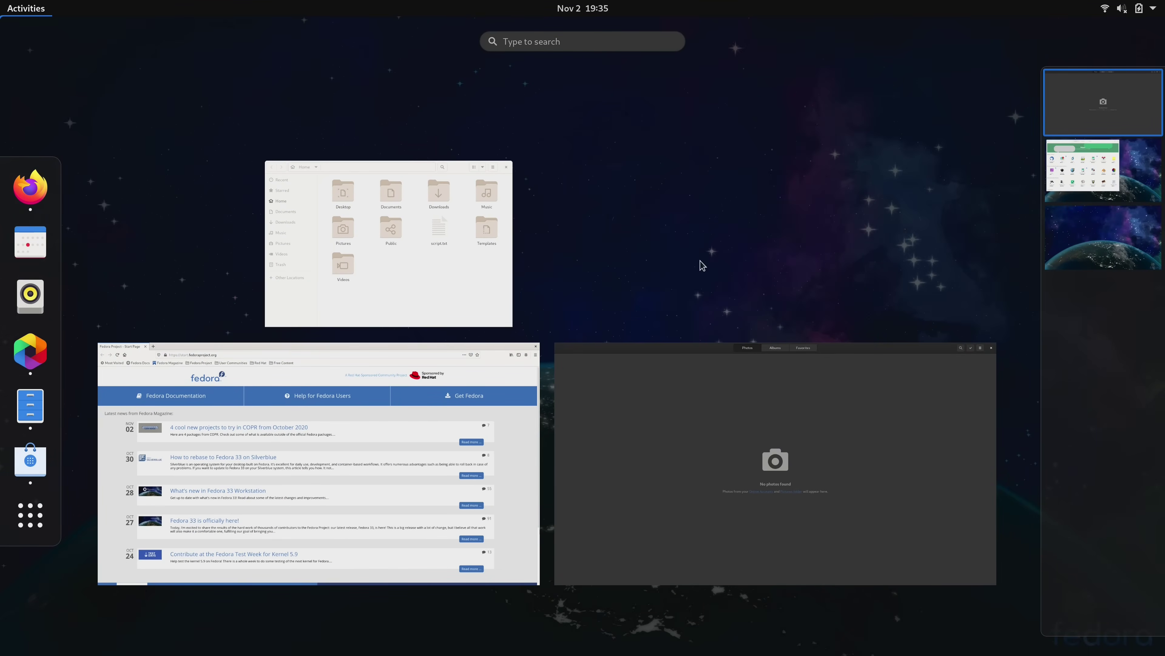
drag(384, 351, 1004, 250)
drag(1004, 250, 1083, 236)
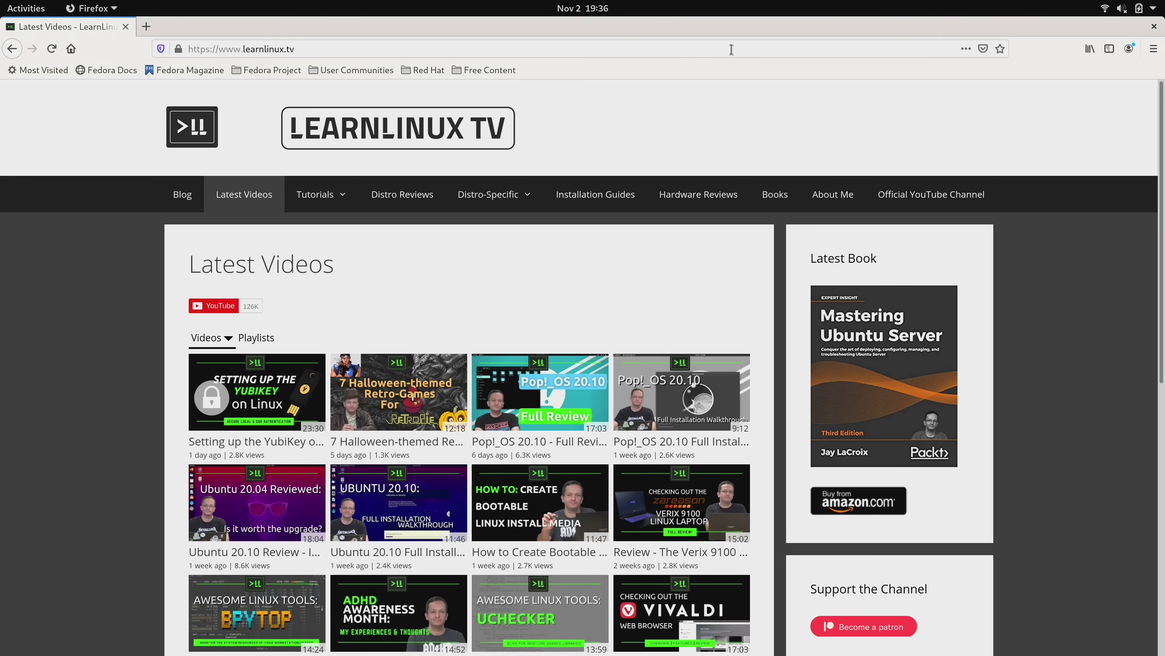
- Return to the Software window, view Thunderbird's details page, and go back to Explore
key(super)
scroll(847, 236, up, 1)
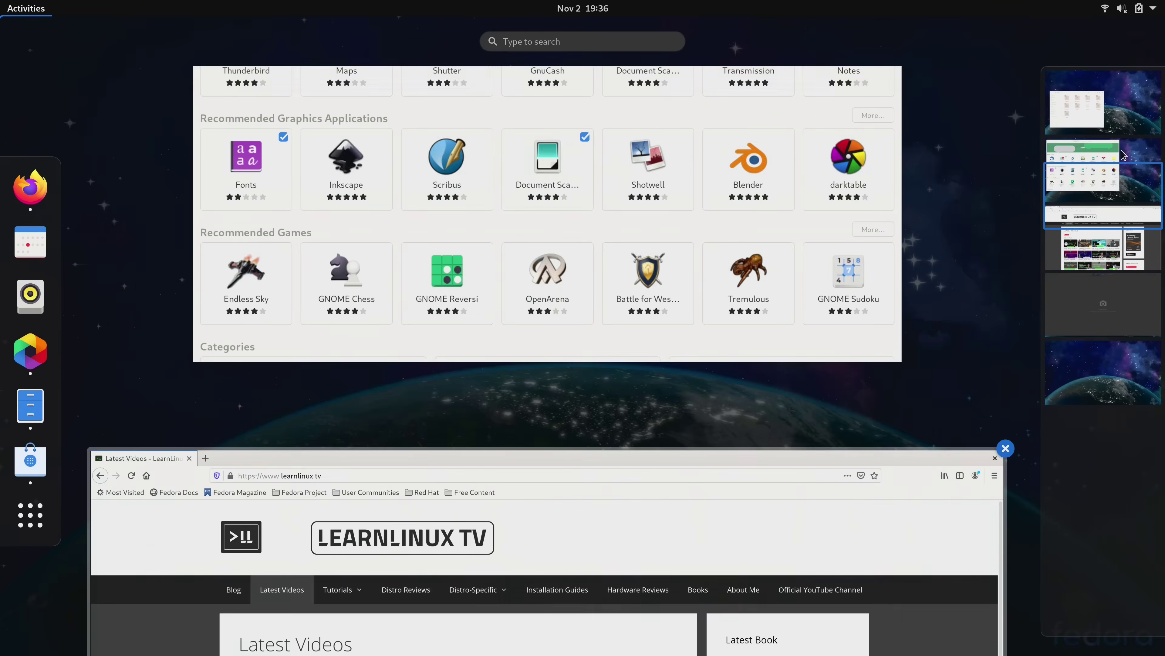
click(847, 236)
click(110, 264)
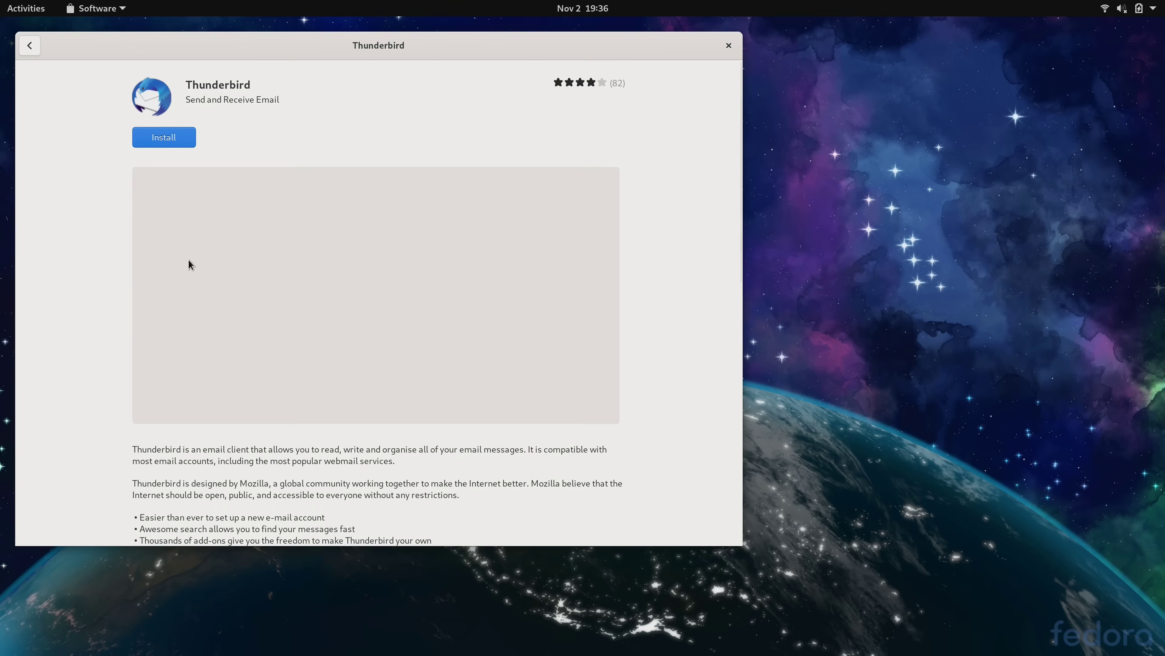
click(29, 45)
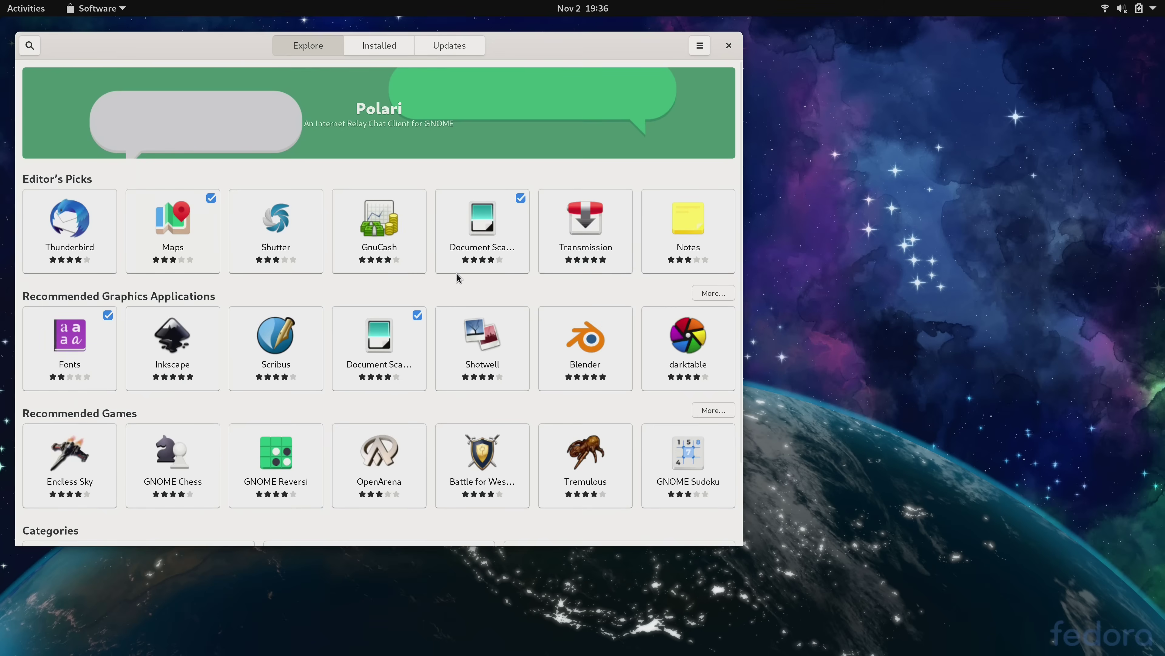
- Maximize and restore the Files window, move it up-right, then show the full application grid
key(super)
scroll(812, 153, down, 1)
click(471, 242)
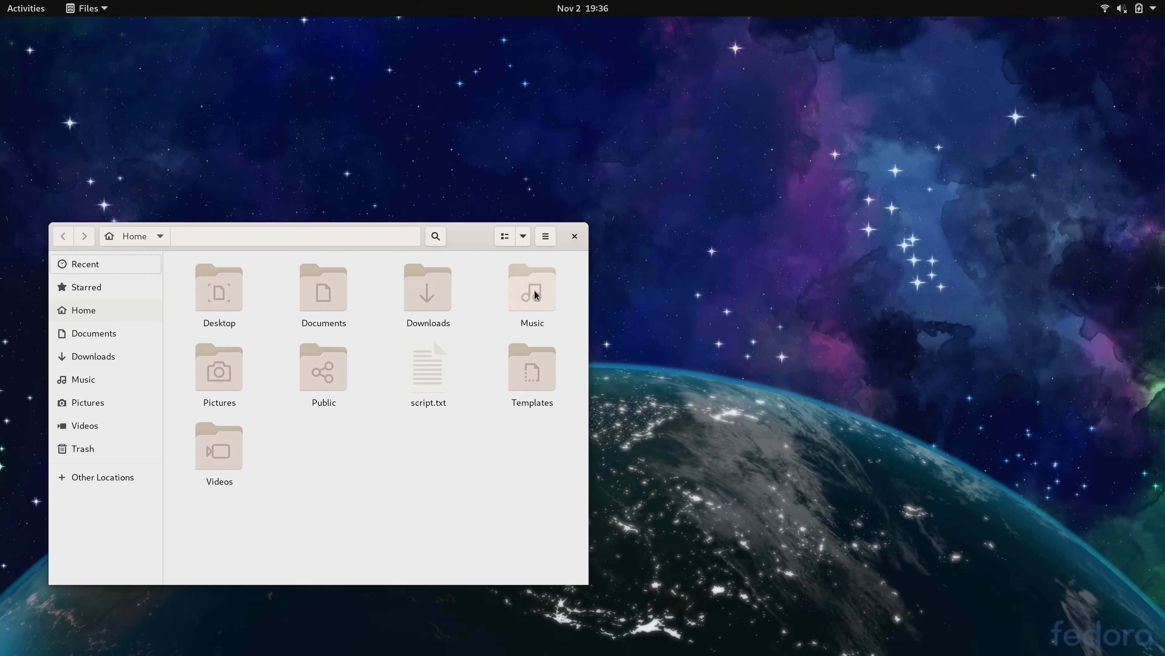
double_click(473, 243)
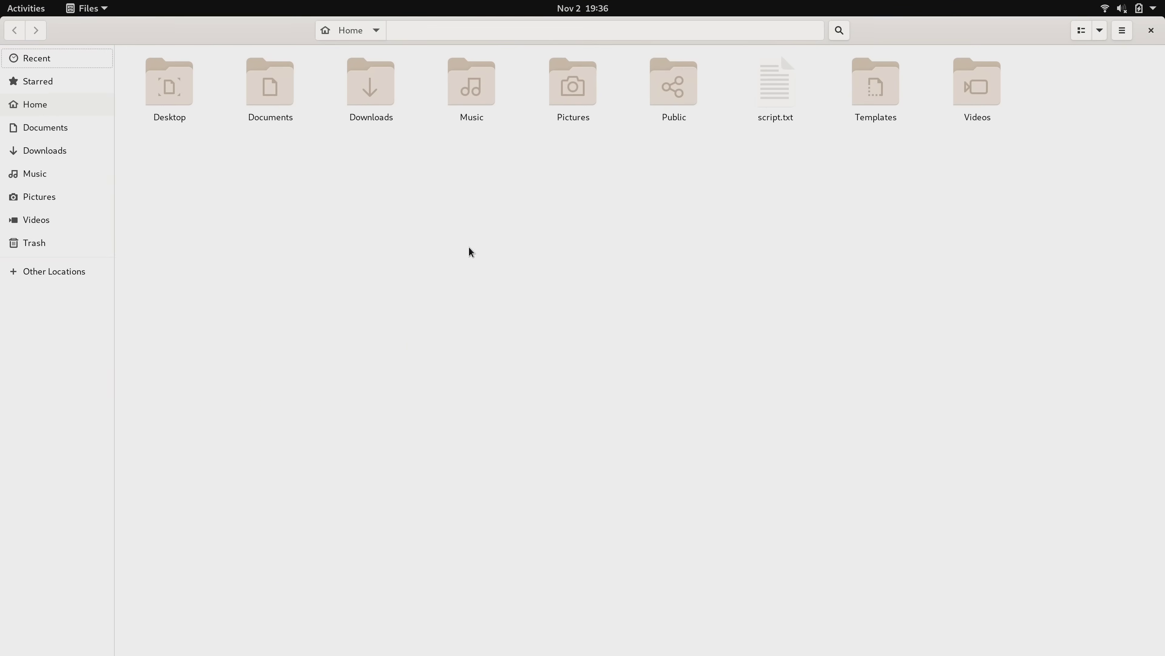
double_click(936, 31)
drag(479, 237, 775, 193)
key(super)
click(31, 530)
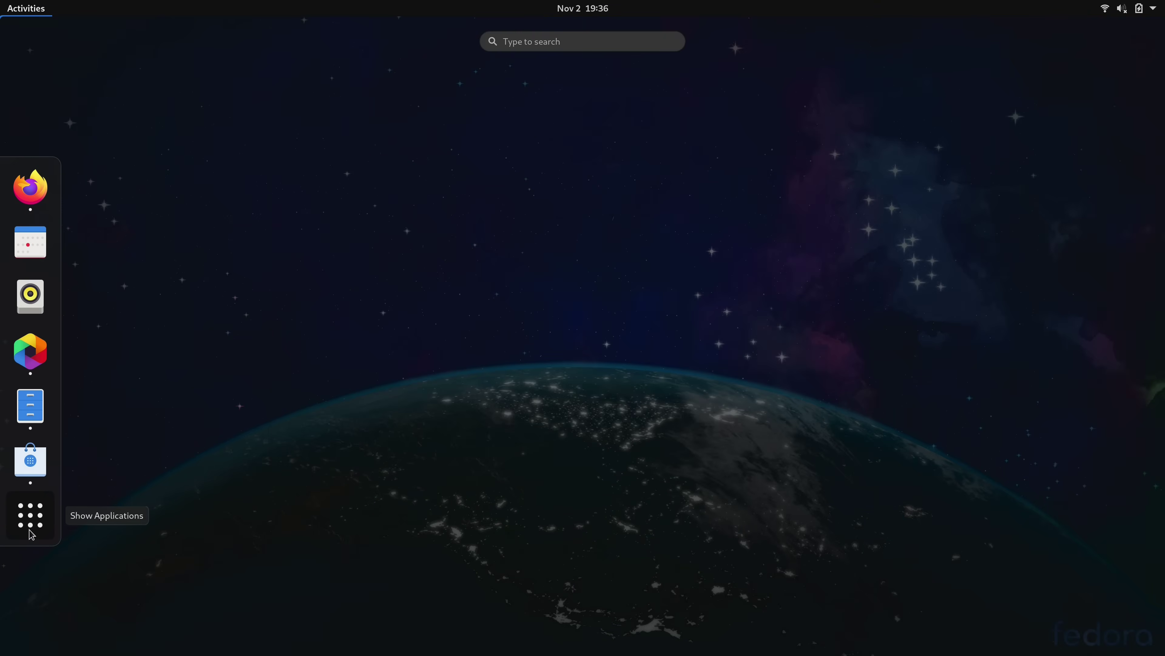